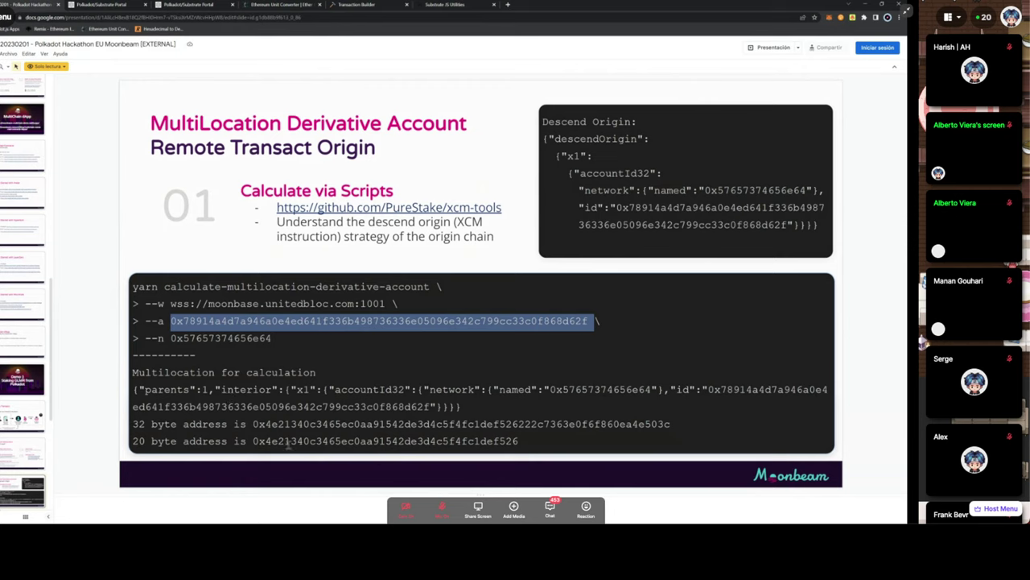
Review the 20-byte derivative address and the Remote Transact XCM flow slides, ending on the Staking over XCM Demo call data slide
left_click_drag(251, 441, 524, 439)
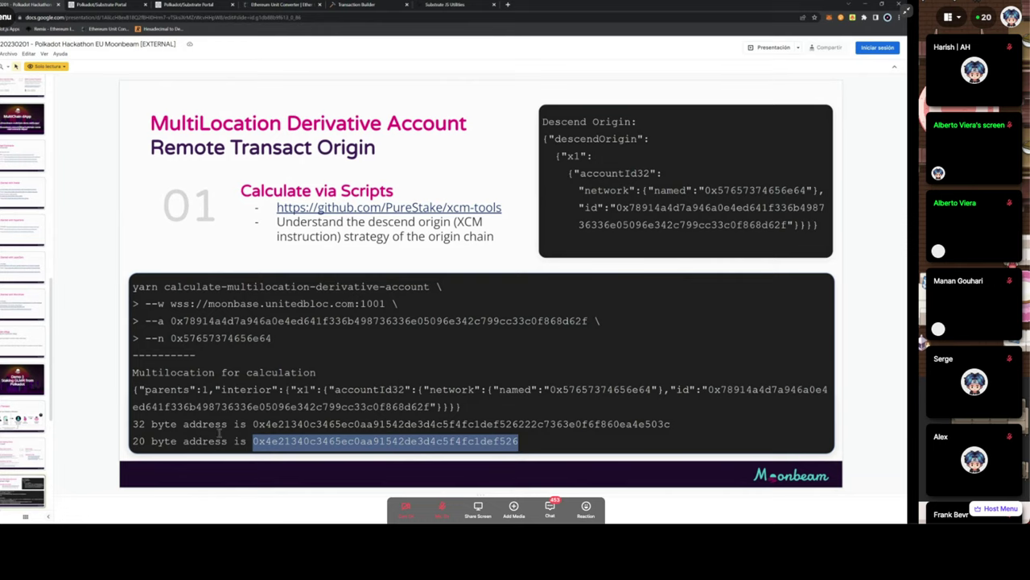
left_click(35, 421)
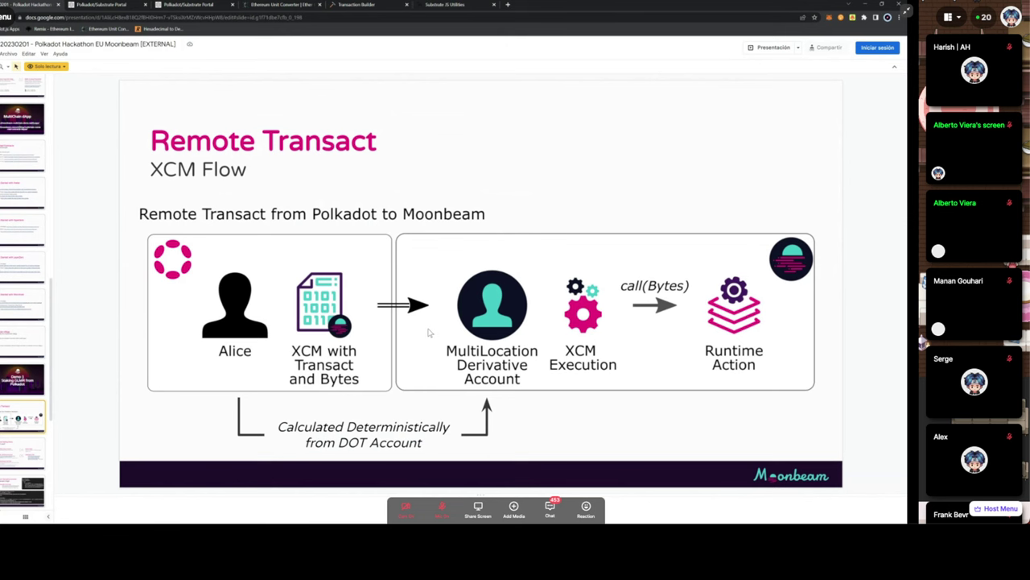
scroll(22, 455, "down", 2)
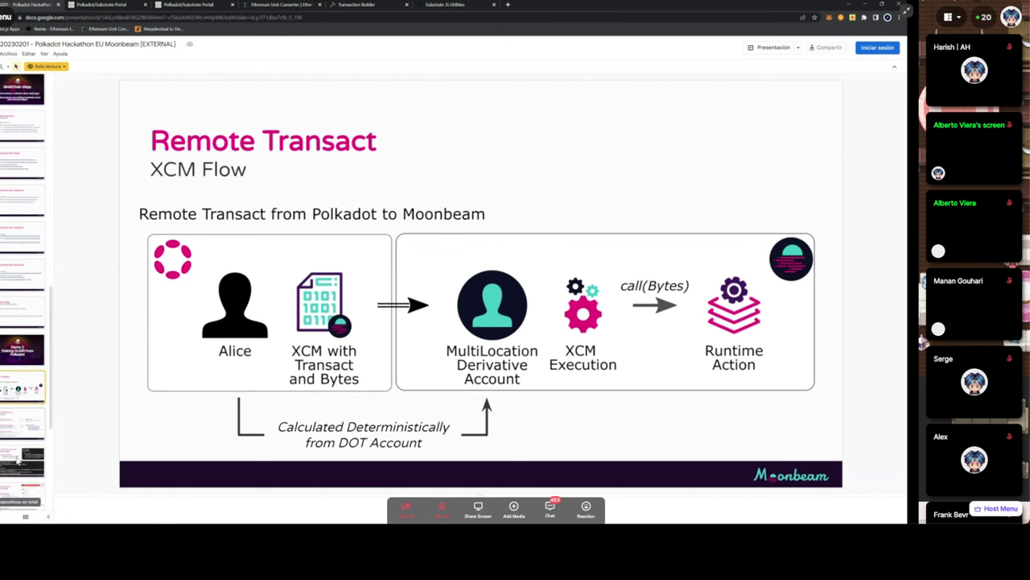
left_click(26, 454)
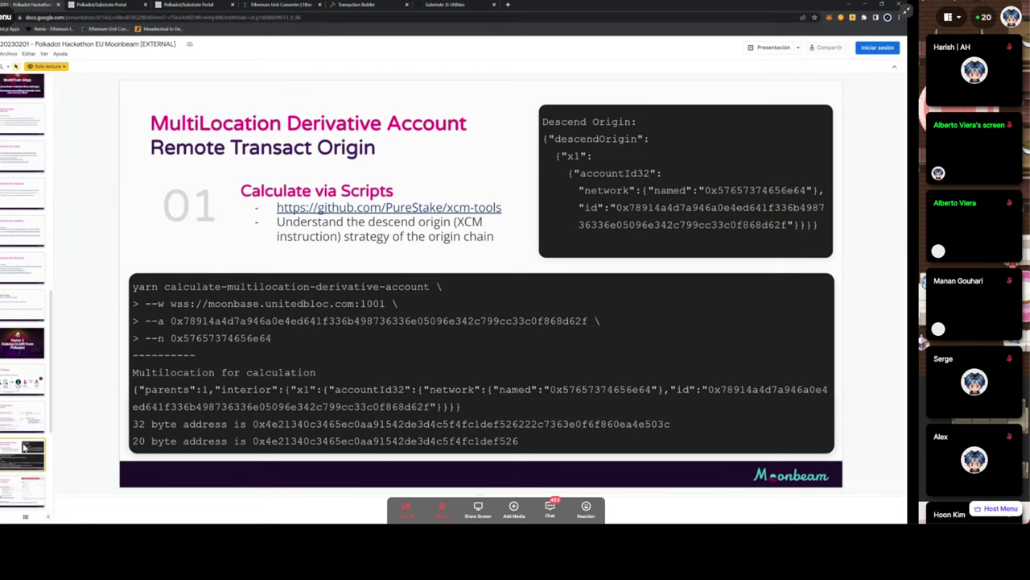
scroll(4, 406, "down", 5)
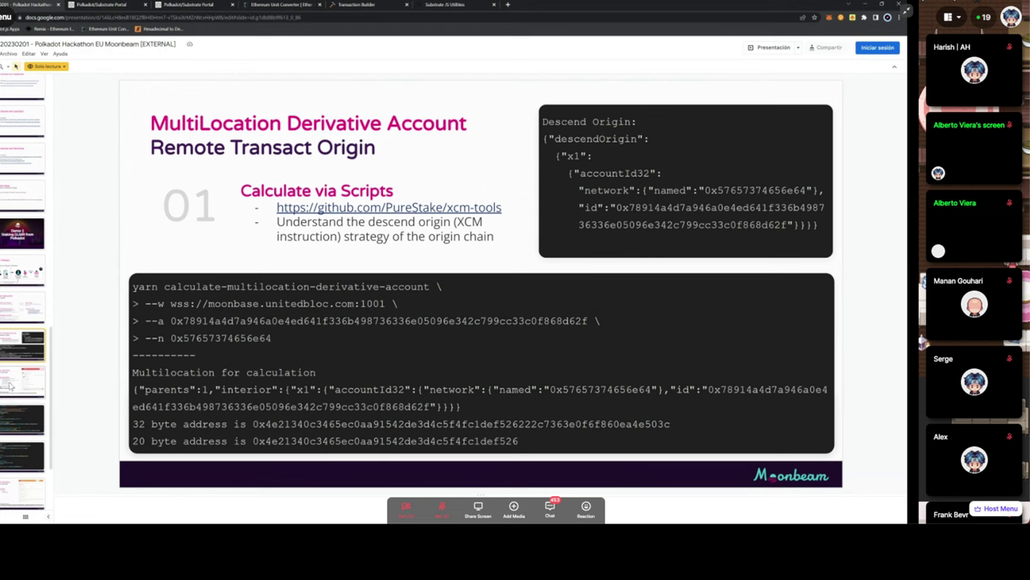
left_click(19, 273)
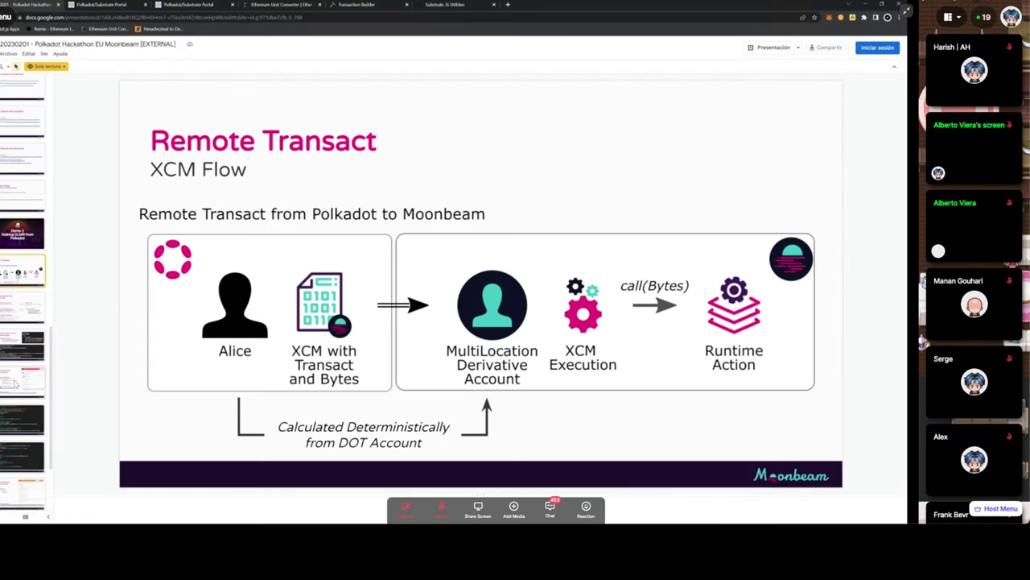
left_click(14, 385)
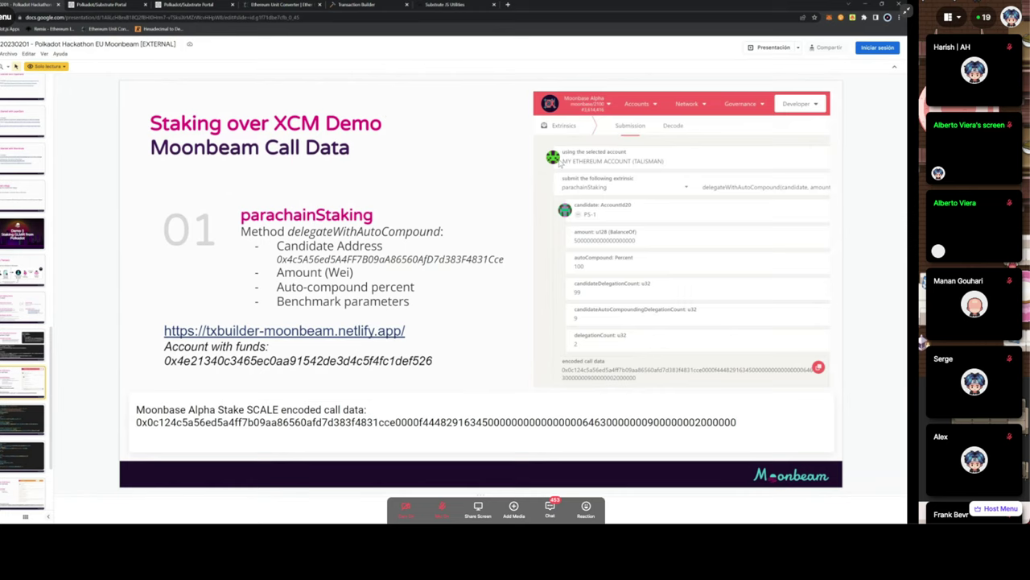
In the Moonbase Alpha Substrate Portal, set up an extrinsic with the parachainStaking pallet and its delegateWithAutoCompound method
left_click(193, 5)
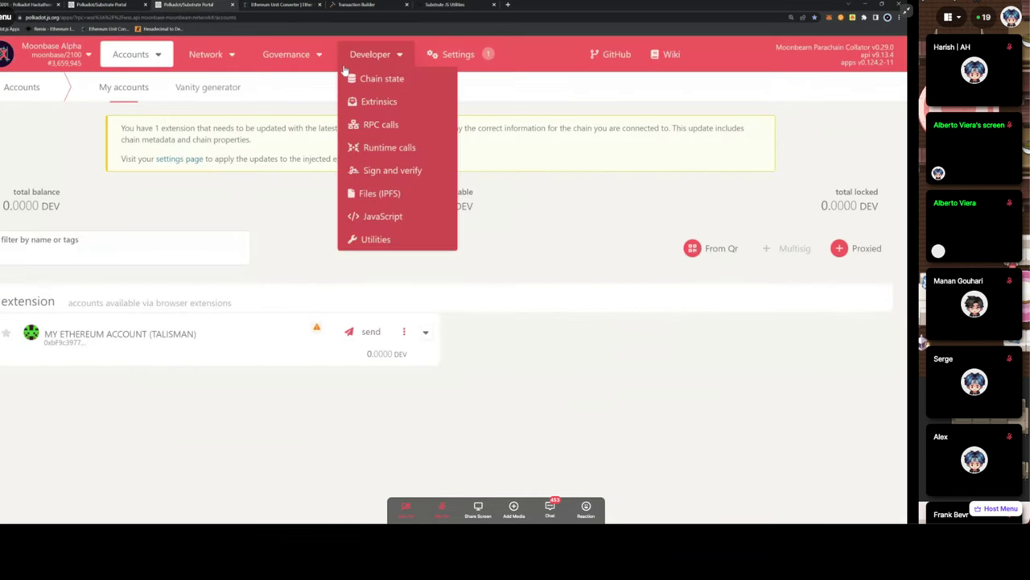
left_click(380, 106)
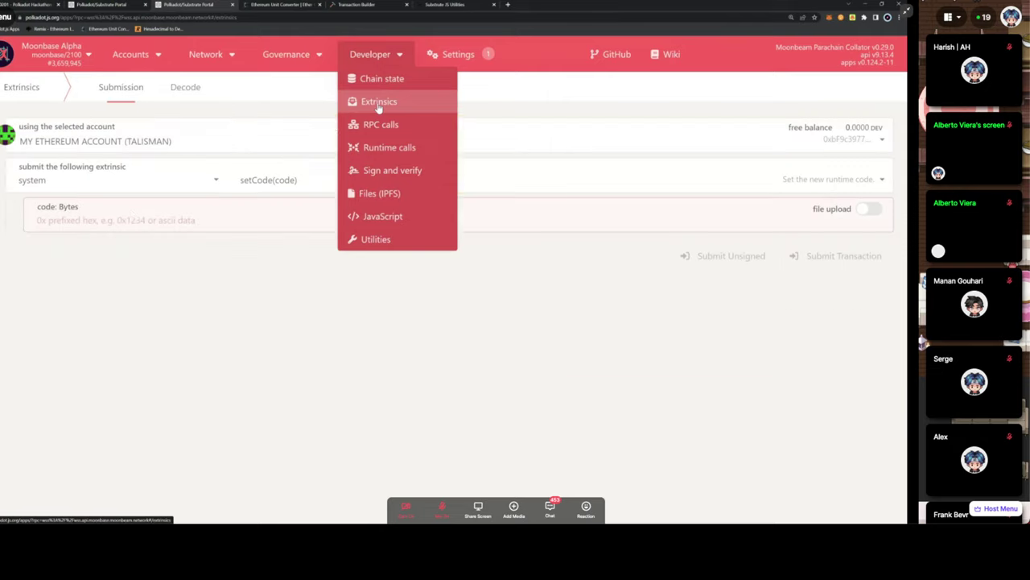
left_click(134, 187)
scroll(73, 253, "up", 2)
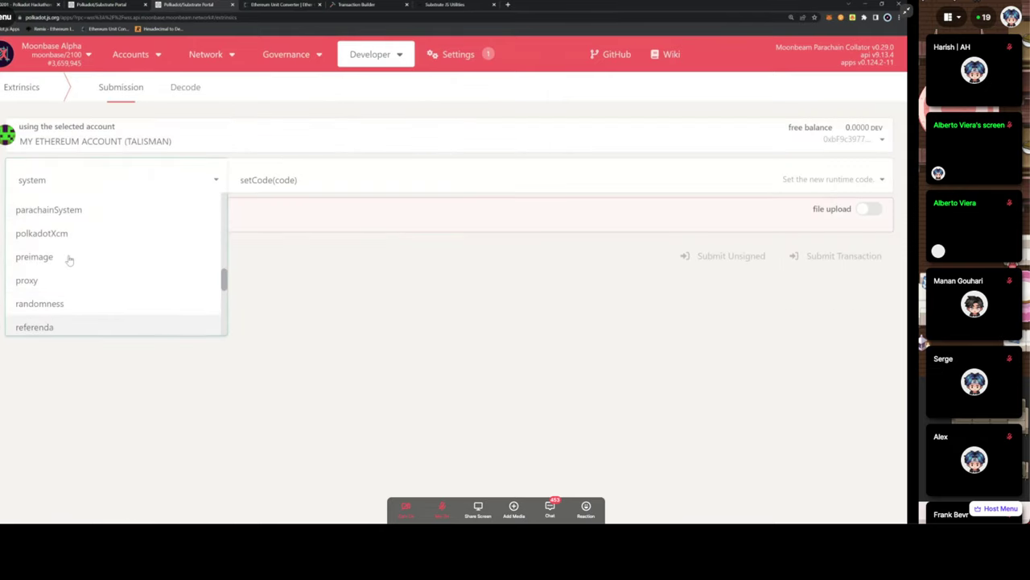
scroll(69, 260, "up", 2)
left_click(74, 224)
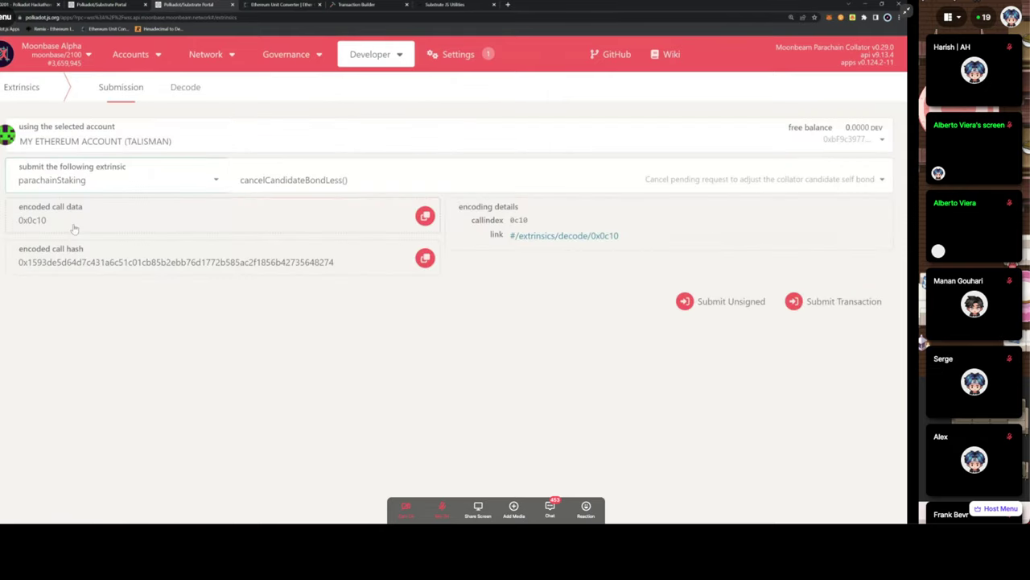
left_click(322, 181)
scroll(321, 266, "down", 3)
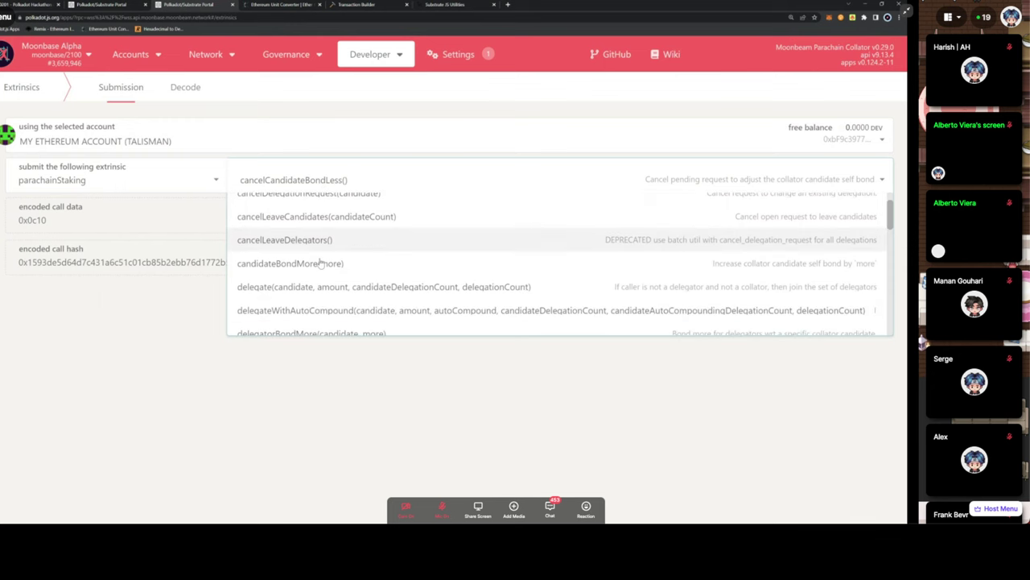
left_click(321, 311)
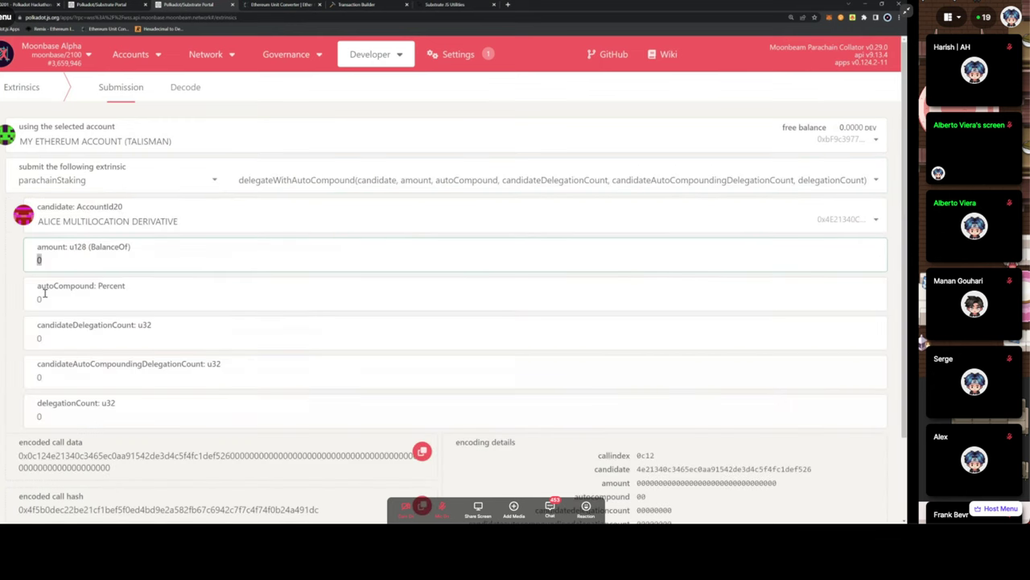
Look over the delegation count parameters of the extrinsic, and copy and highlight its encoded call data
left_click(58, 336)
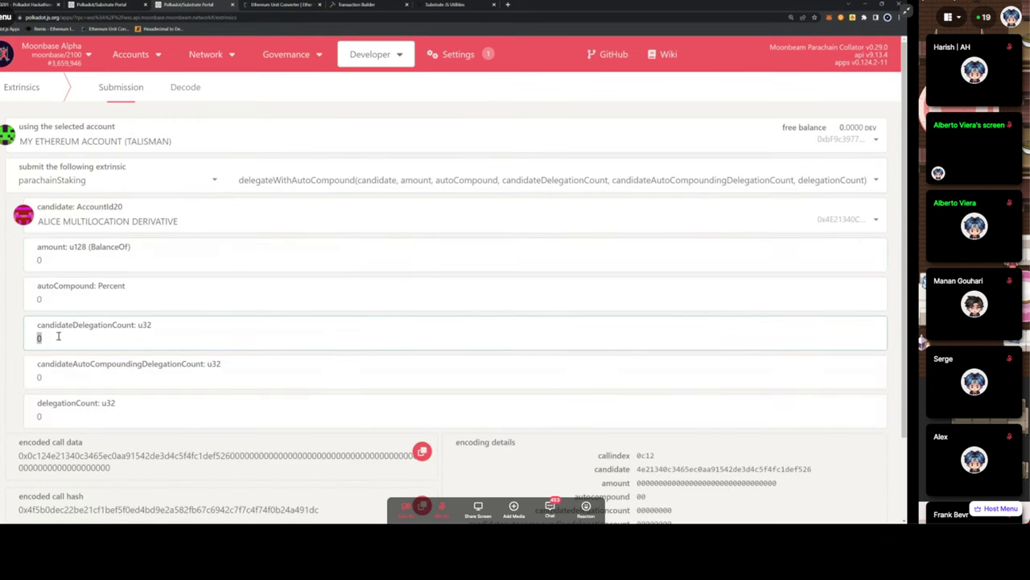
left_click(63, 378)
key("Tab")
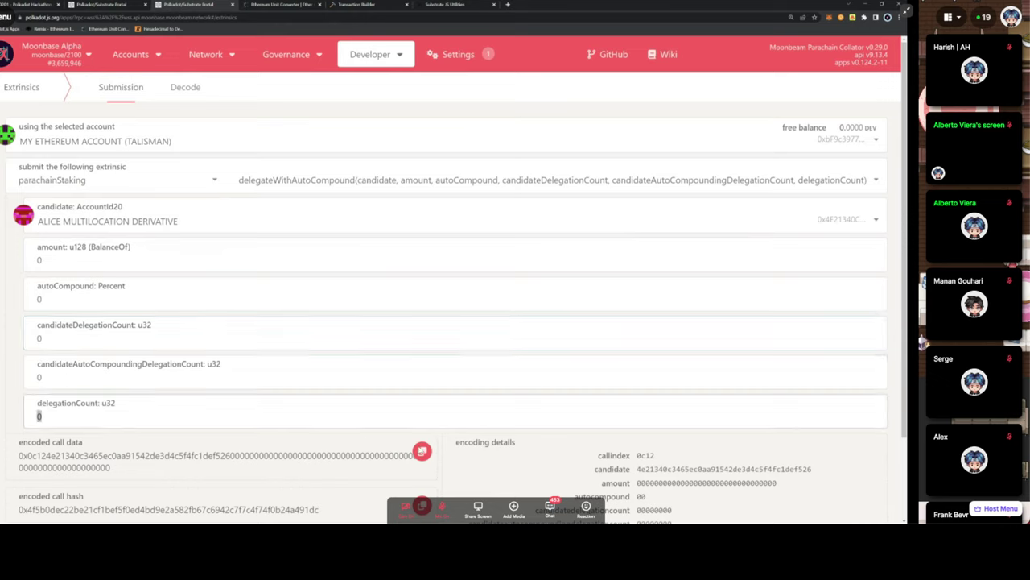
left_click(422, 452)
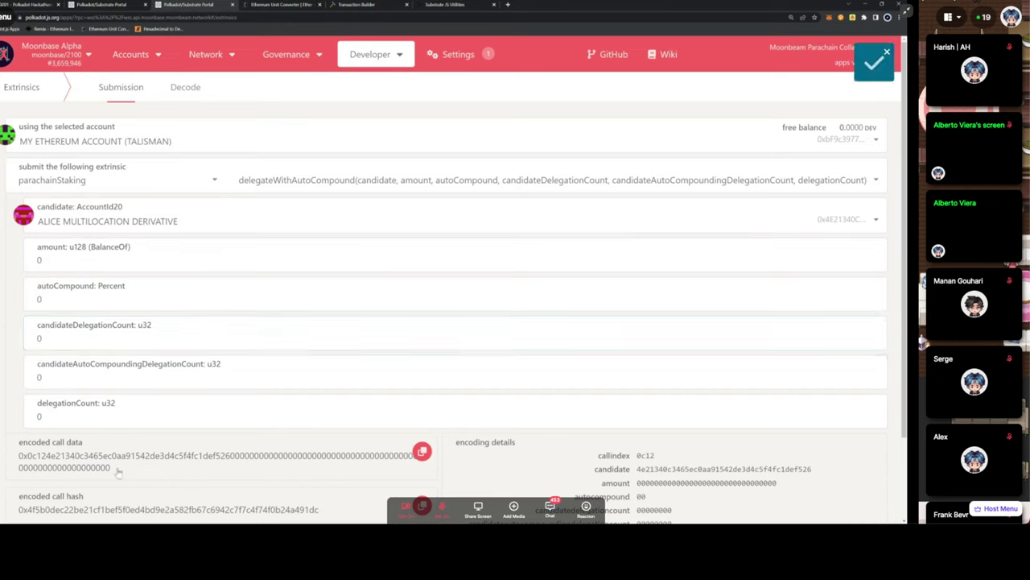
left_click_drag(113, 469, 15, 457)
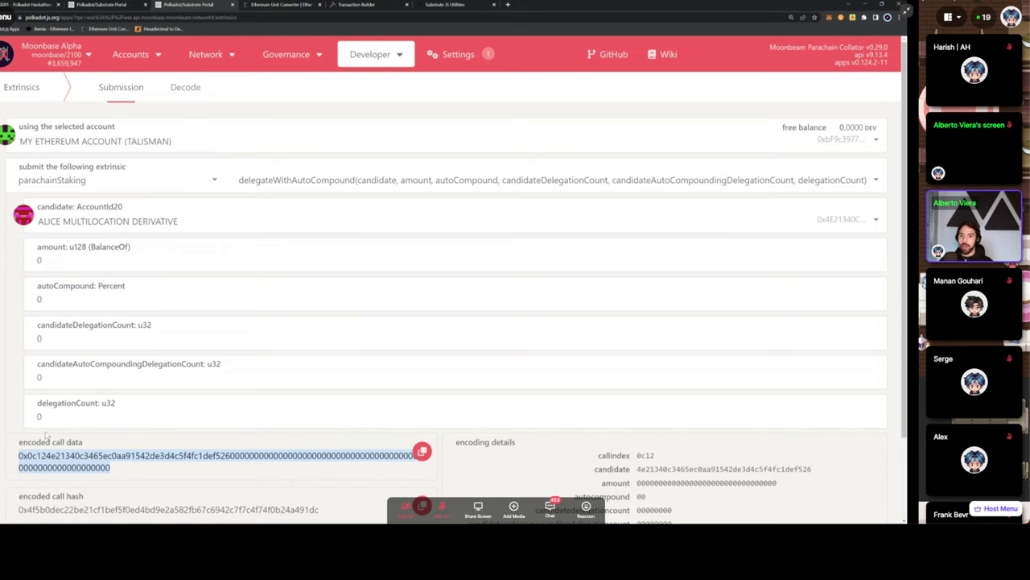
Try delegationCount at 1, replace it with 2, and examine the change in the encoded call data
left_click(40, 416)
key("BackSpace")
type("1")
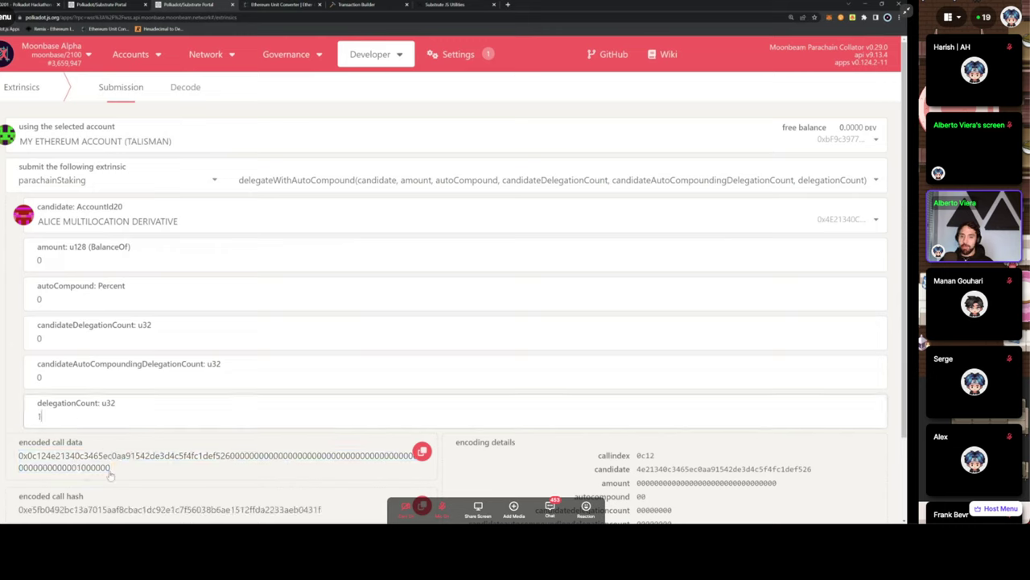
left_click_drag(83, 469, 79, 474)
key("BackSpace")
type("2")
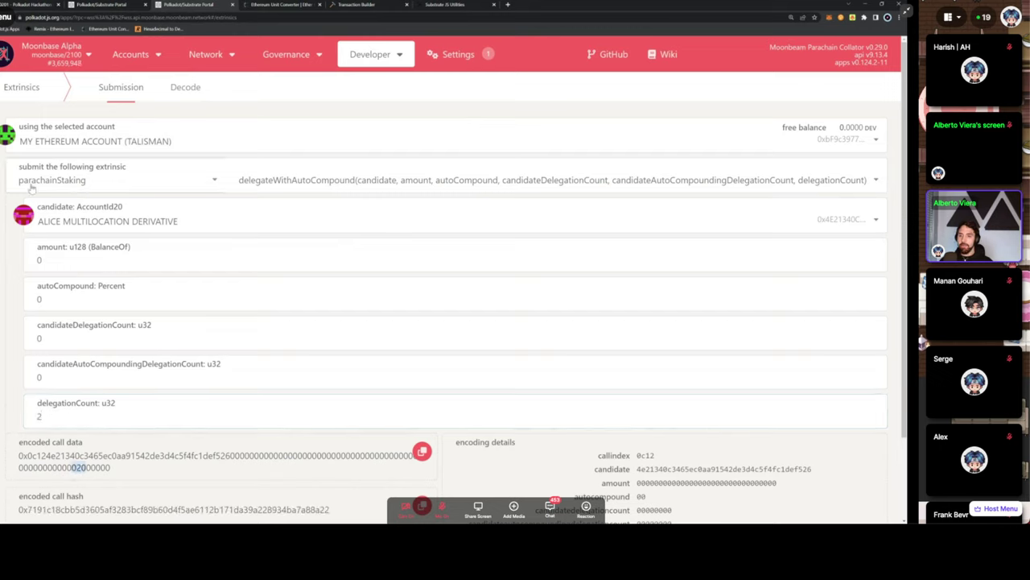
left_click_drag(110, 469, 8, 456)
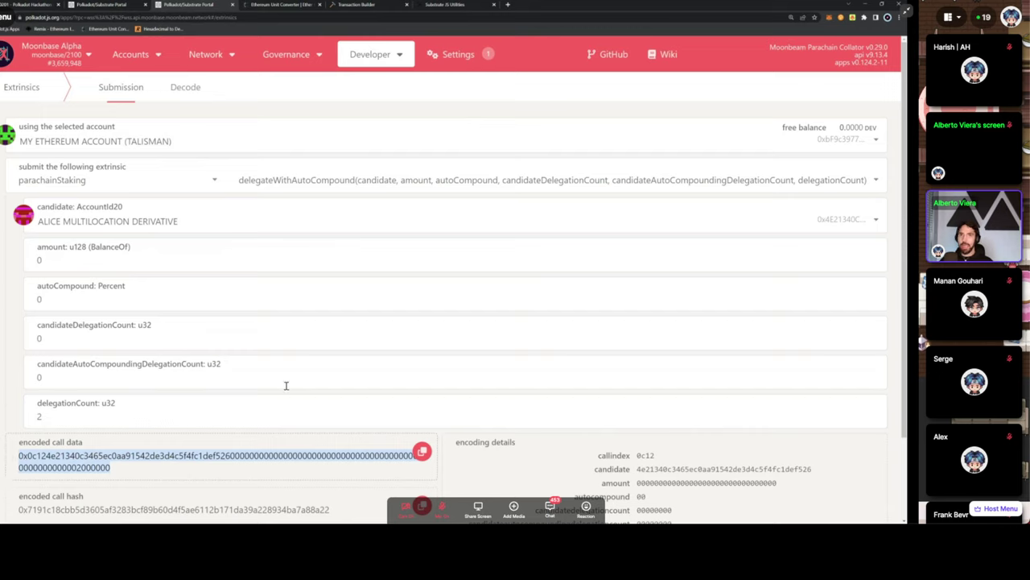
Switch to the Transaction Builder web app and set its network to Moonbase Alpha
key("ctrl+1")
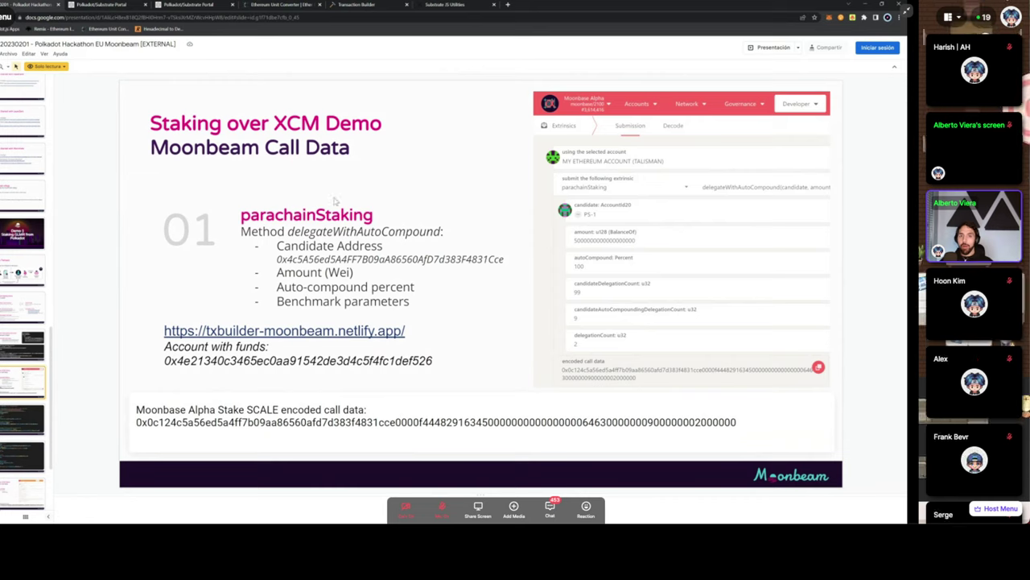
left_click(354, 5)
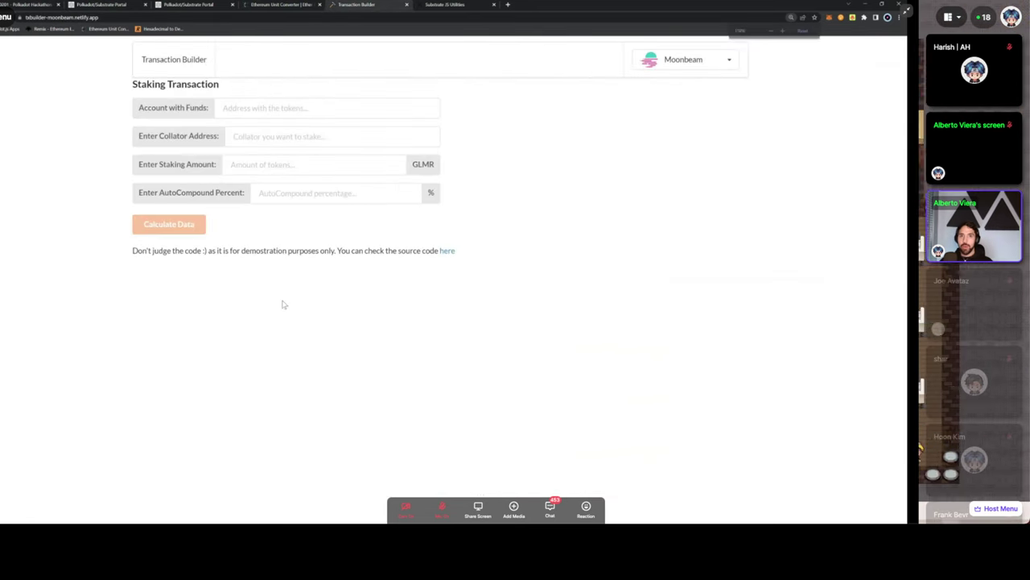
key("ctrl+plus")
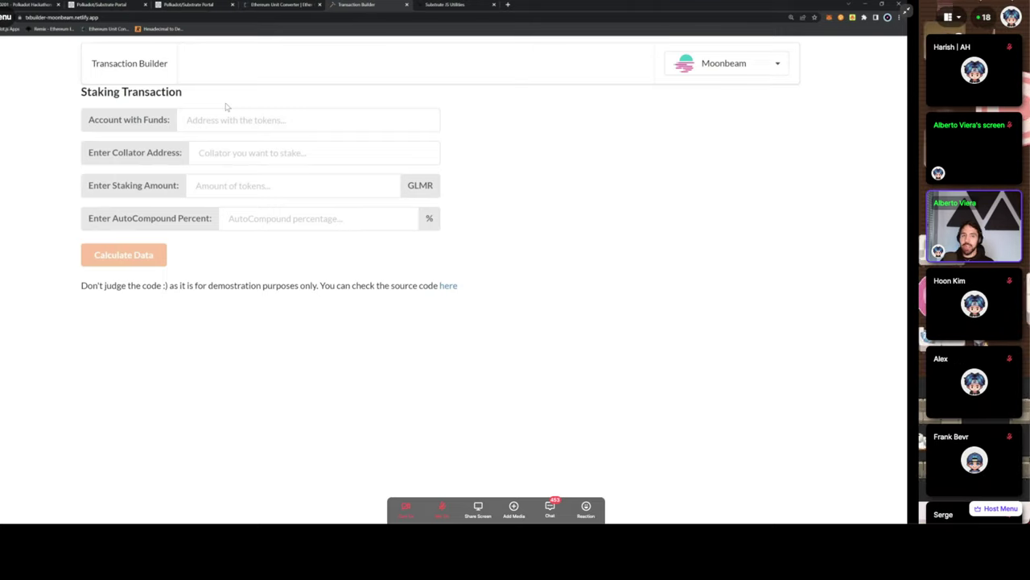
left_click(745, 64)
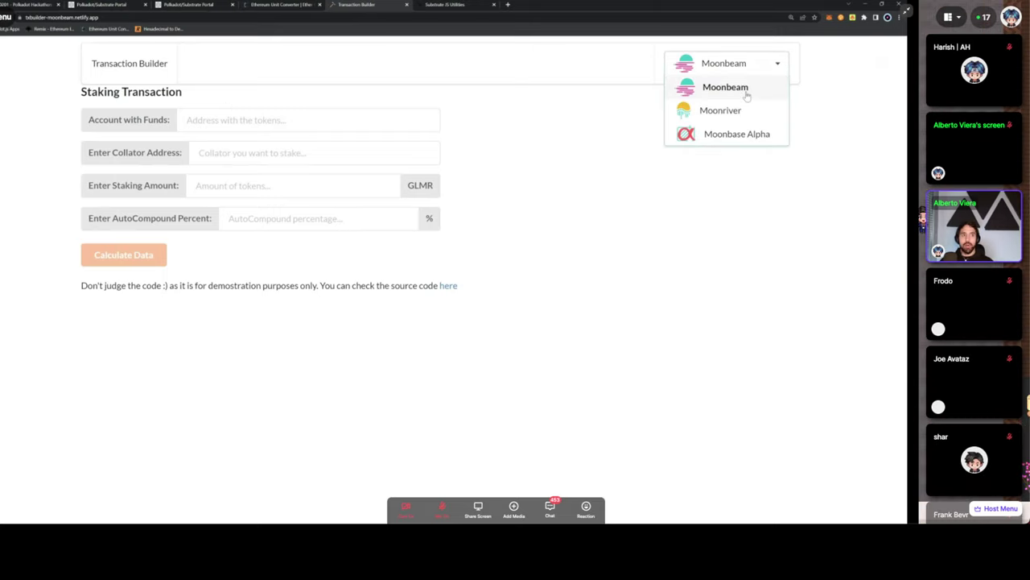
left_click(736, 134)
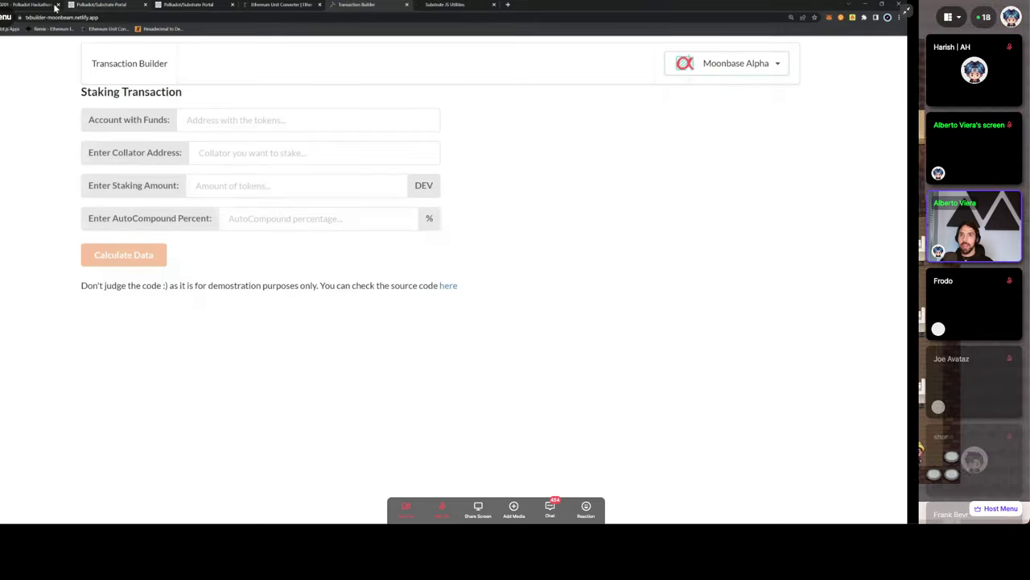
Copy the account-with-funds address from the staking demo slide into the Transaction Builder's Account with Funds field
left_click(31, 5)
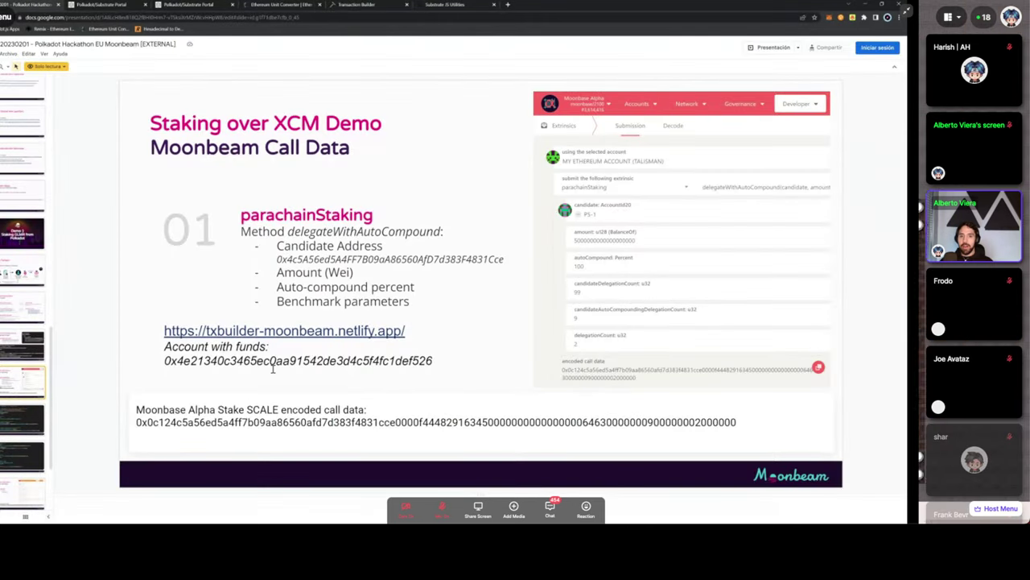
double_click(298, 361)
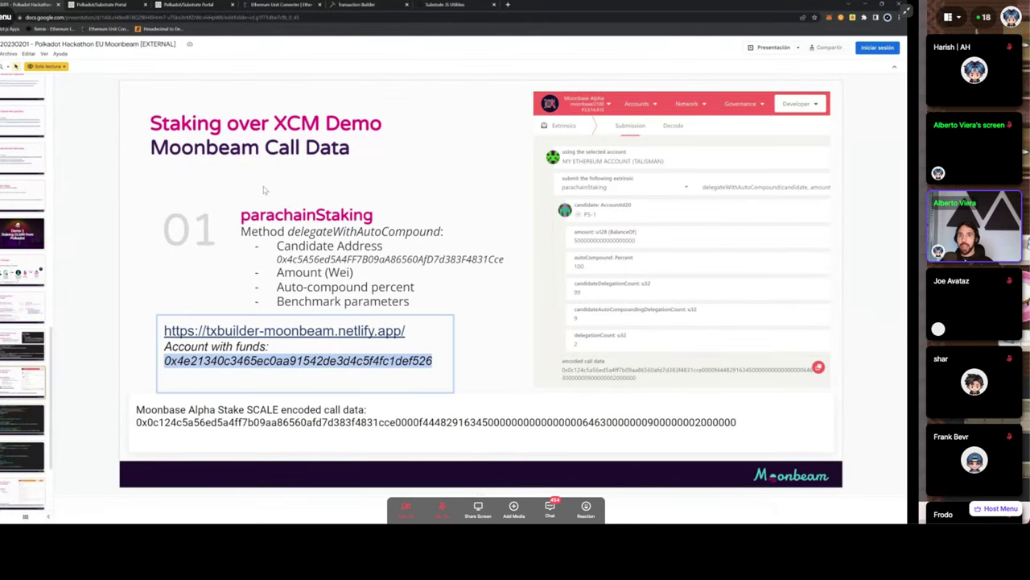
left_click(355, 5)
left_click(232, 121)
key("ctrl+v")
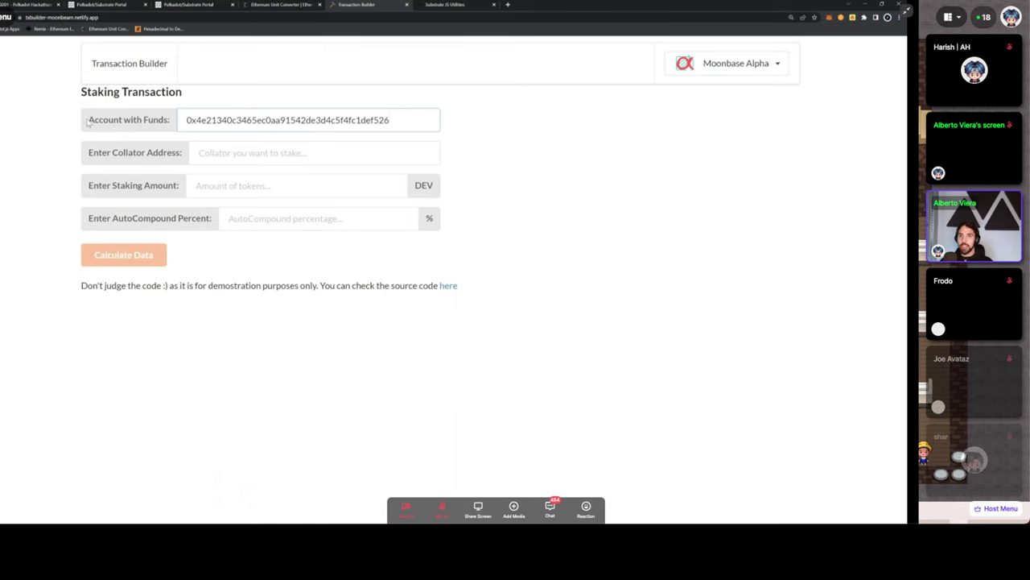
Copy the candidate address from the staking demo slide into the Transaction Builder's collator address field
left_click(223, 153)
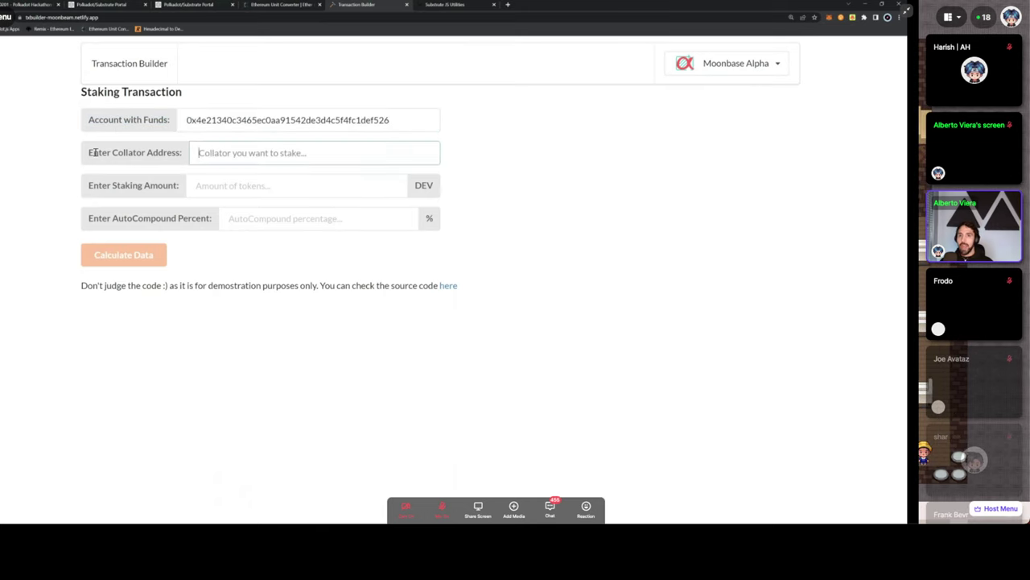
left_click_drag(87, 153, 183, 153)
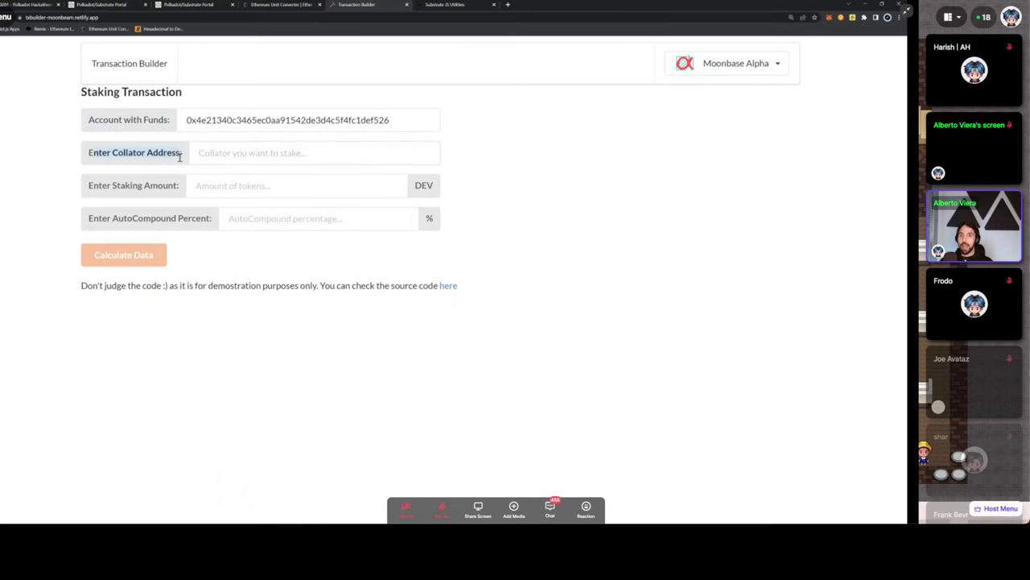
left_click(29, 5)
double_click(351, 260)
left_click(396, 4)
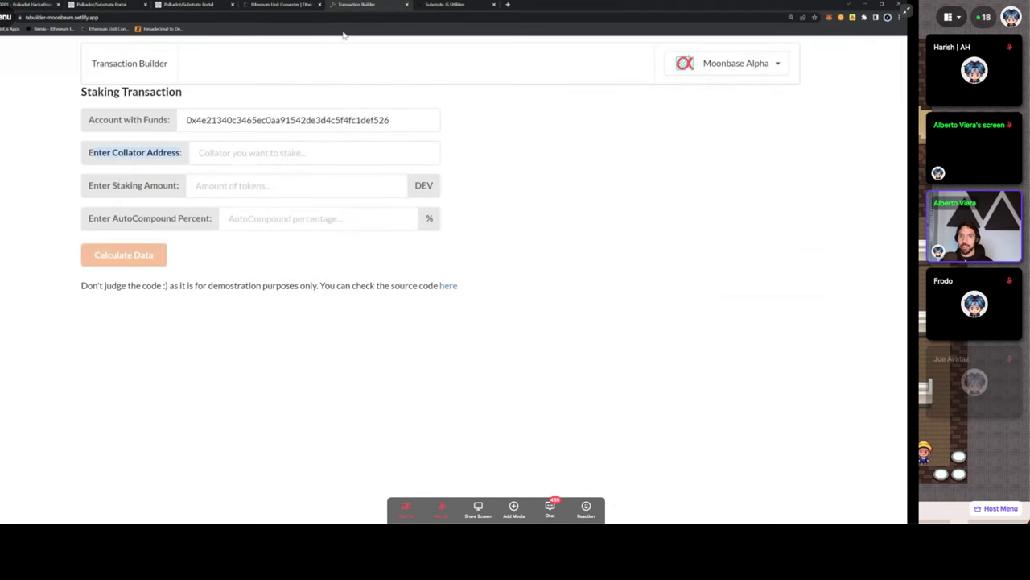
left_click(233, 152)
key("ctrl+v")
Set the staking amount to 5 DEV and auto-compound to 100%, and calculate the staking and proxy call data
left_click(244, 187)
type("5")
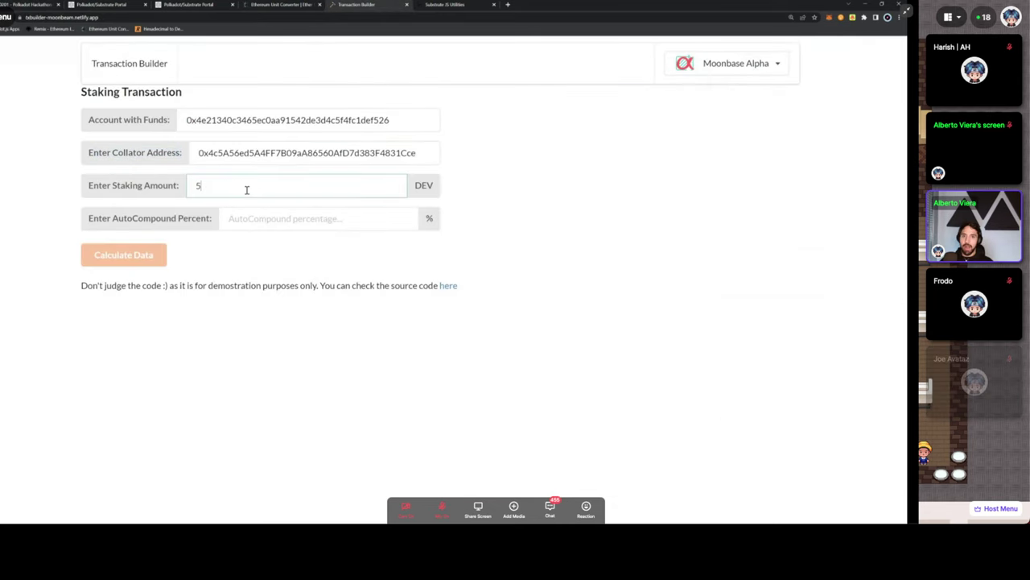
left_click(260, 222)
type("100")
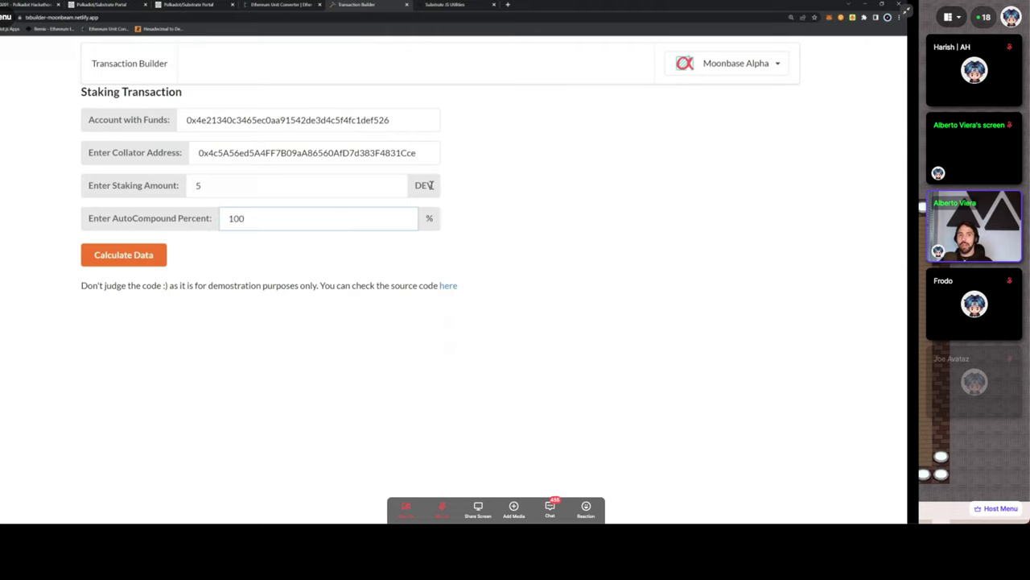
left_click(146, 256)
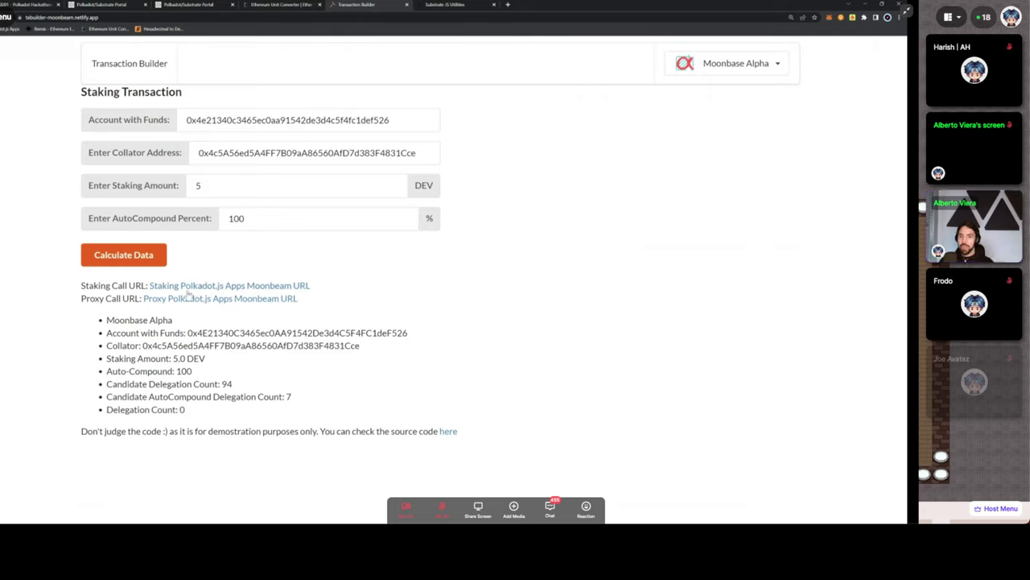
left_click_drag(81, 289, 141, 304)
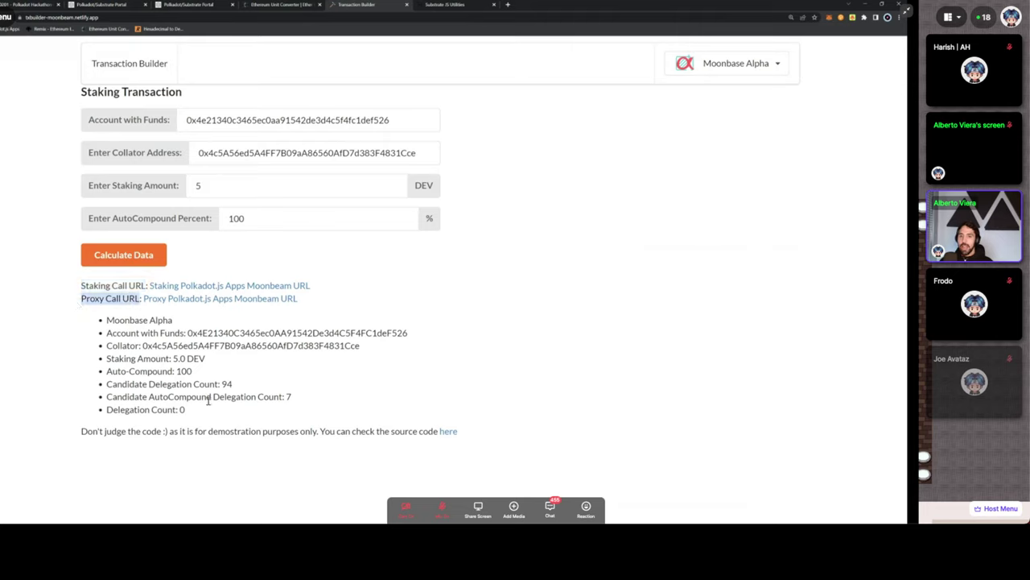
Review the calculated staking details in the Transaction Builder and open the generated staking call in Polkadot.js Apps
left_click_drag(211, 413, 76, 326)
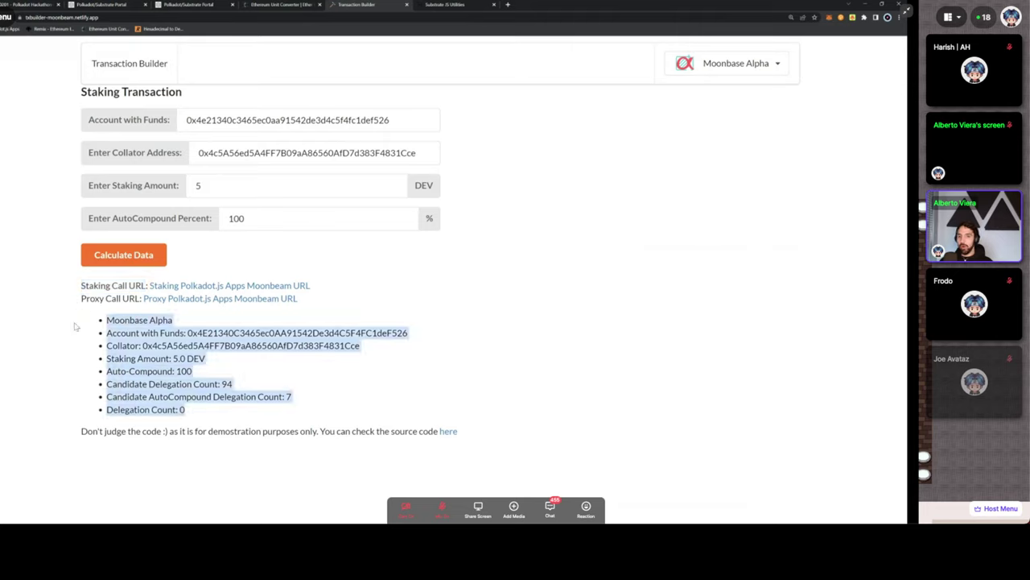
left_click(194, 6)
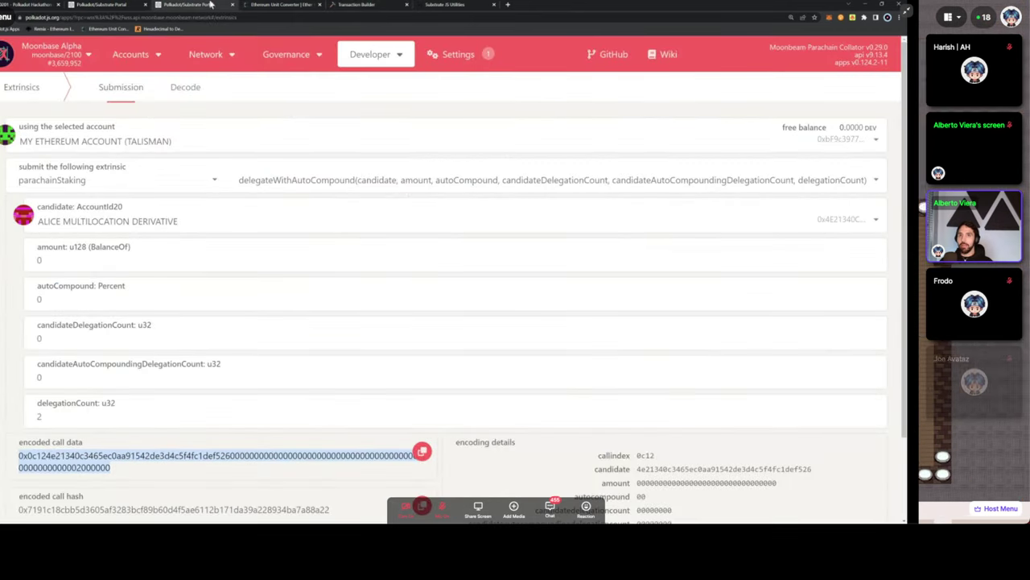
left_click(121, 4)
left_click(356, 5)
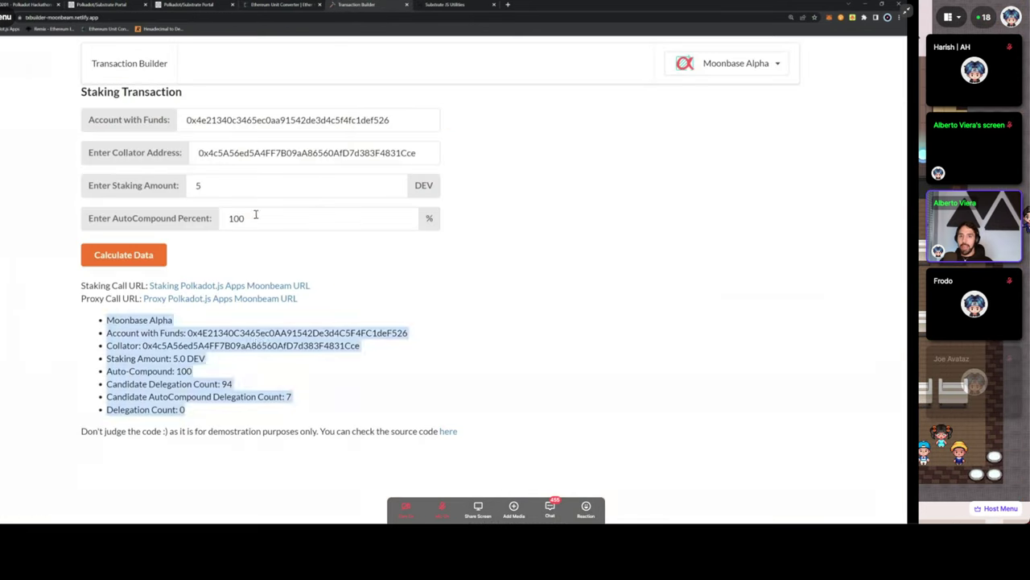
left_click(258, 344)
left_click(217, 288)
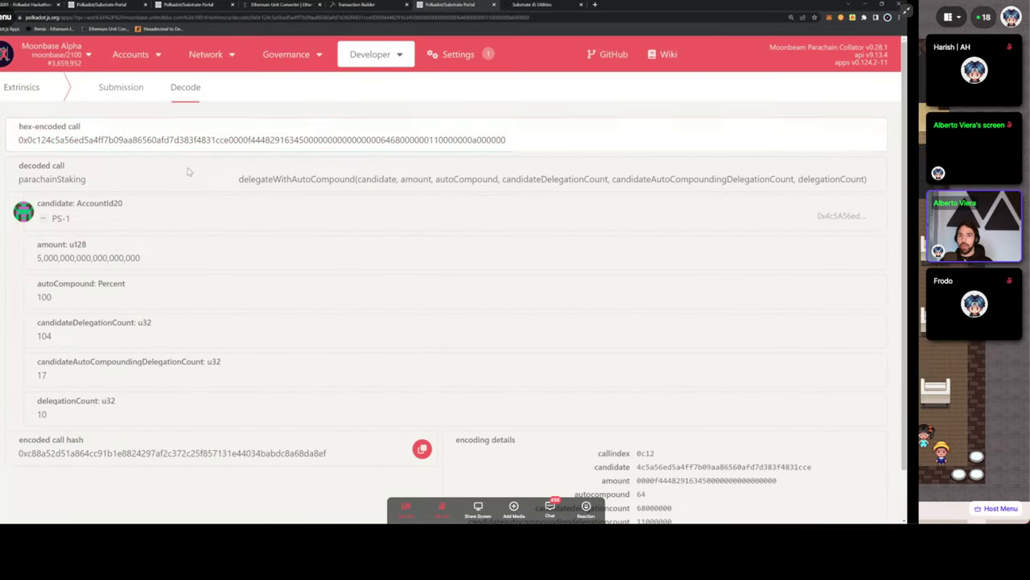
Load the decoded delegateWithAutoCompound call into the extrinsic submission form and review its amount and auto-compound parameters
double_click(196, 142)
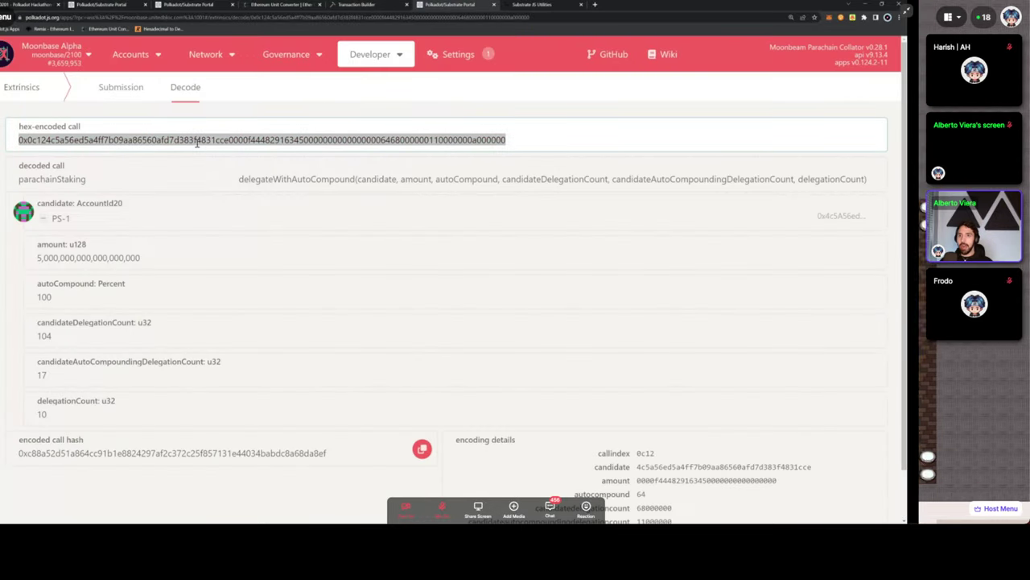
left_click(120, 87)
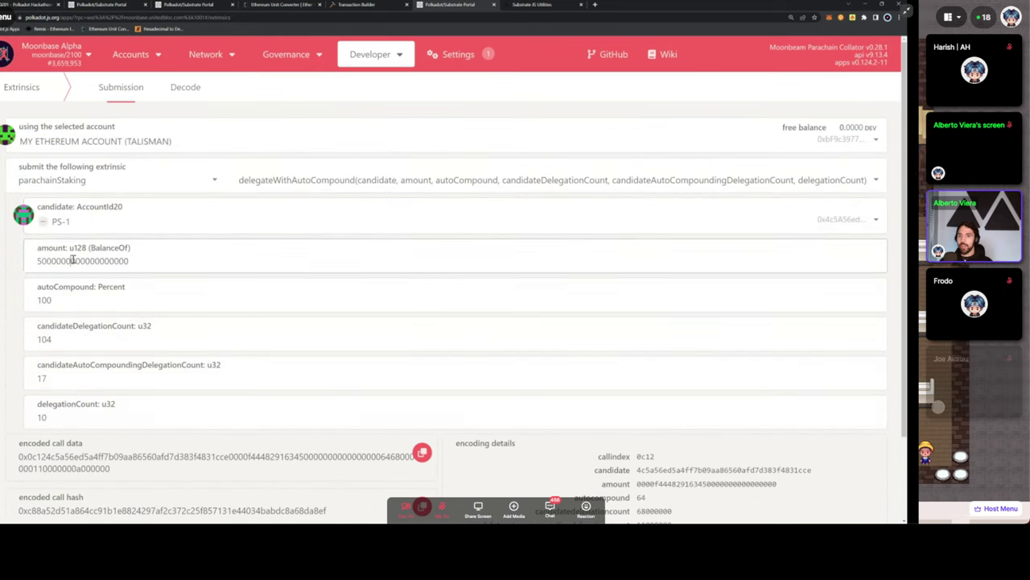
left_click(47, 302)
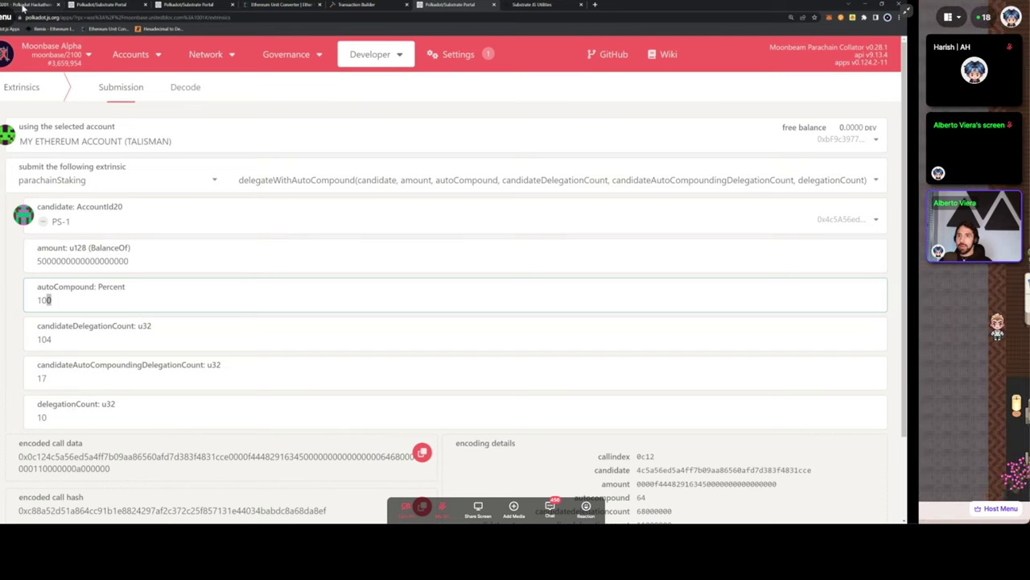
Switch to the presentation and show the Remote Transact XCM Flow slide
key("ctrl+1")
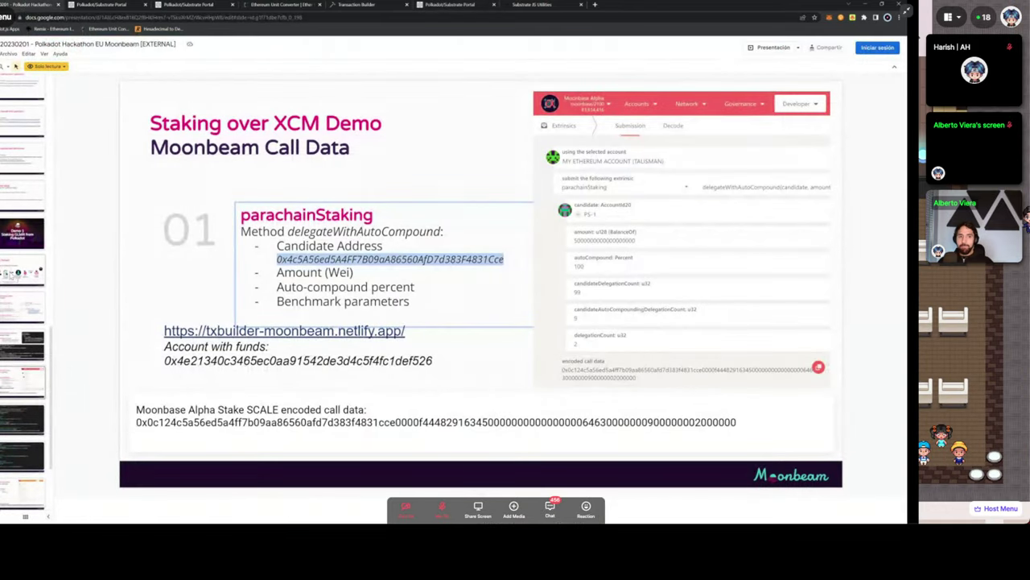
left_click(21, 269)
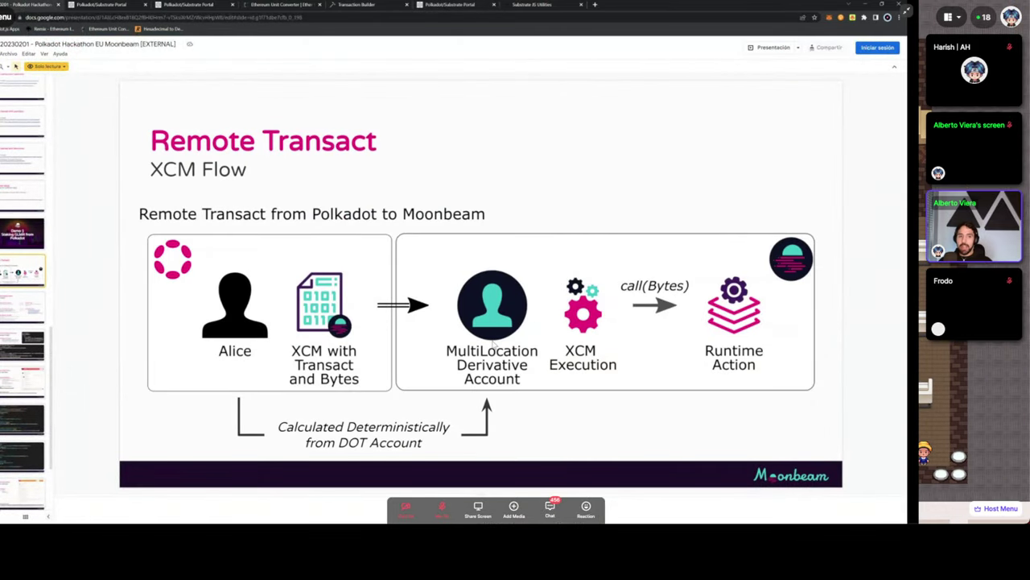
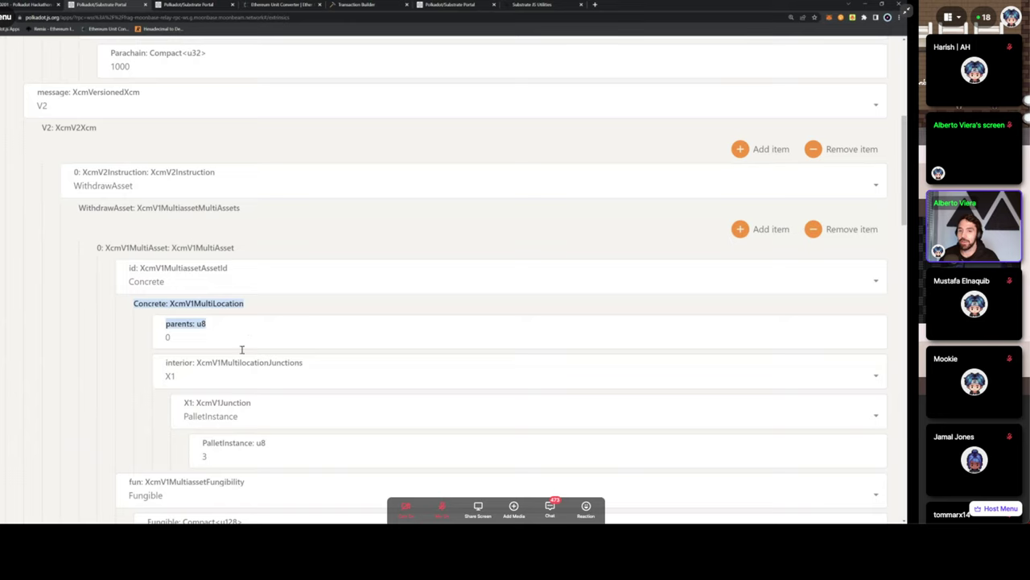
Examine the WithdrawAsset instruction's asset multilocation, including its parents, interior and PalletInstance values
key("Tab")
key("Tab")
key("Tab")
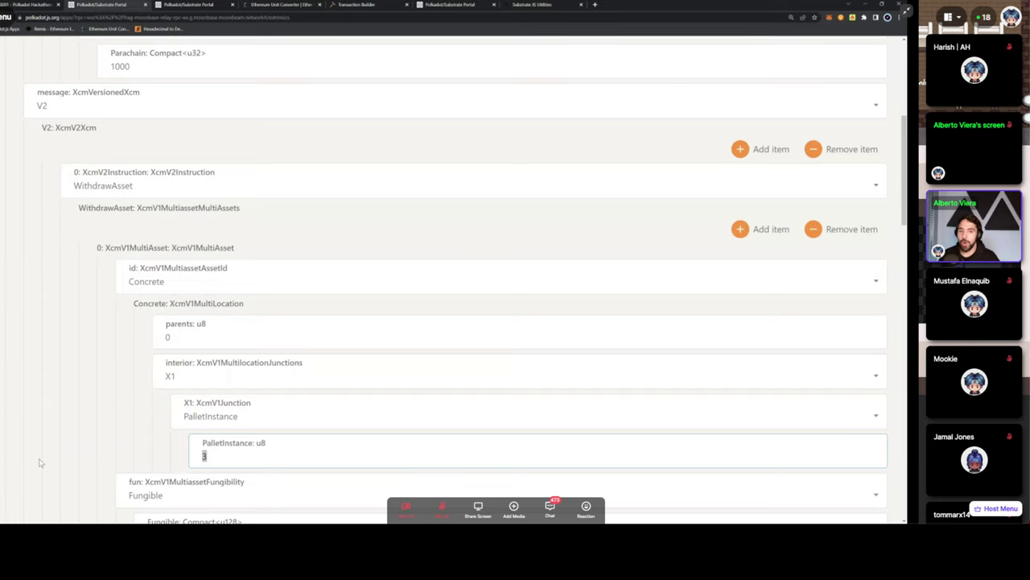
scroll(44, 443, "down", 1)
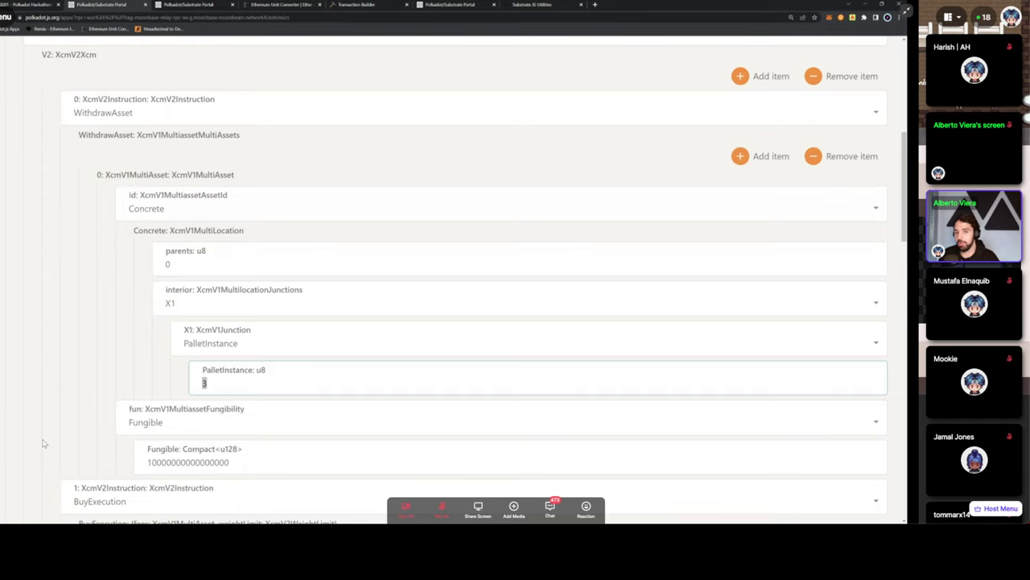
scroll(45, 439, "down", 1)
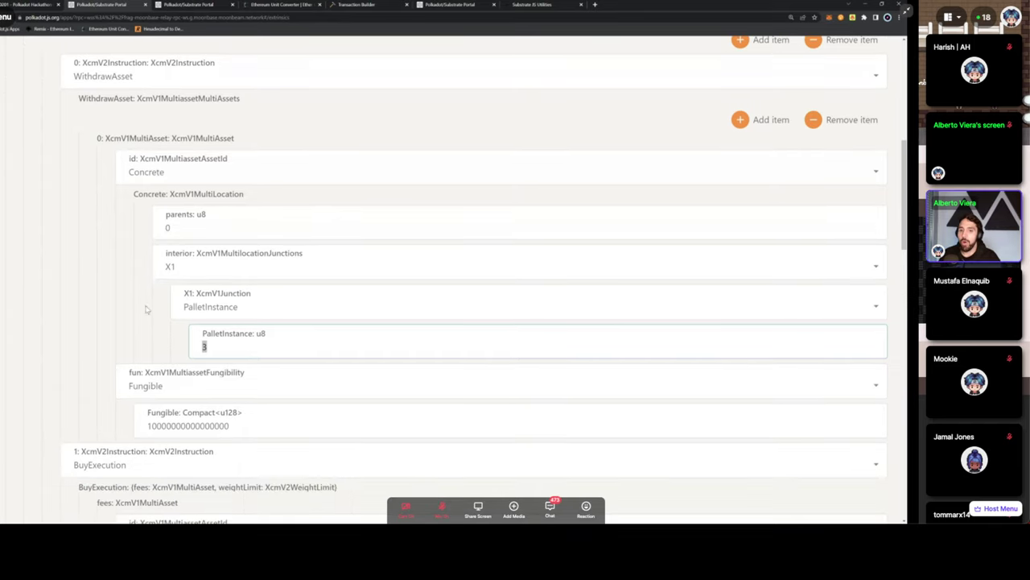
Copy the WithdrawAsset fungible amount into the Ethereum Unit Converter as Wei and check its value in Ether
double_click(190, 432)
key("ctrl+c")
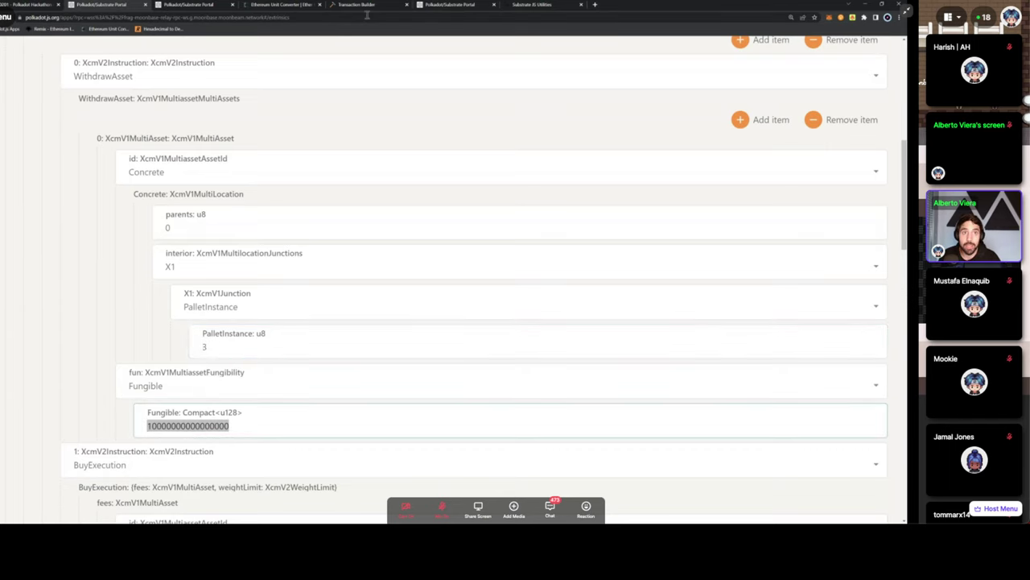
left_click(286, 5)
left_click(193, 289)
key("ctrl+v")
left_click_drag(196, 354, 132, 352)
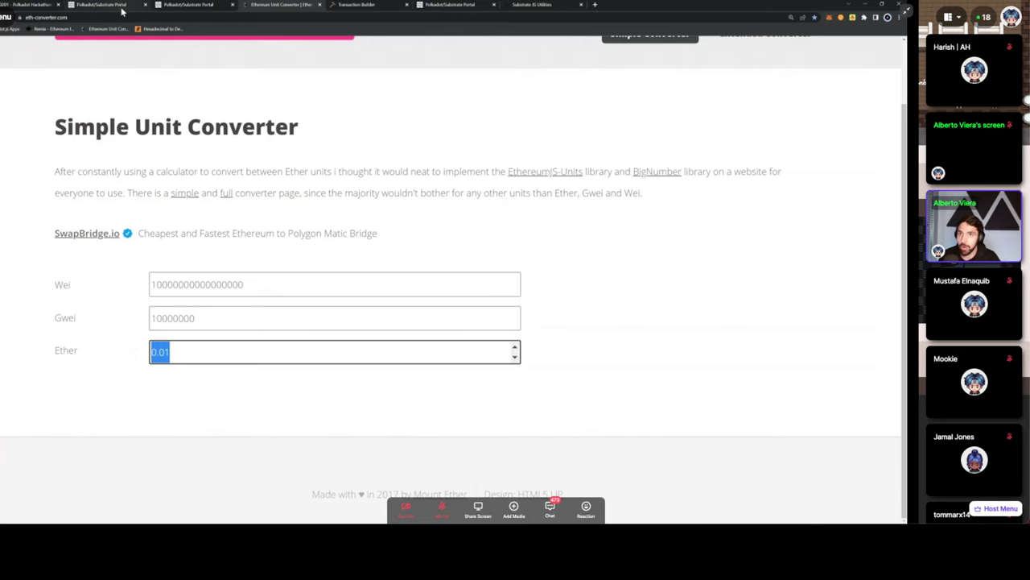
Return to the XCM message and examine the BuyExecution instruction's fee asset and fungible amount
left_click(173, 12)
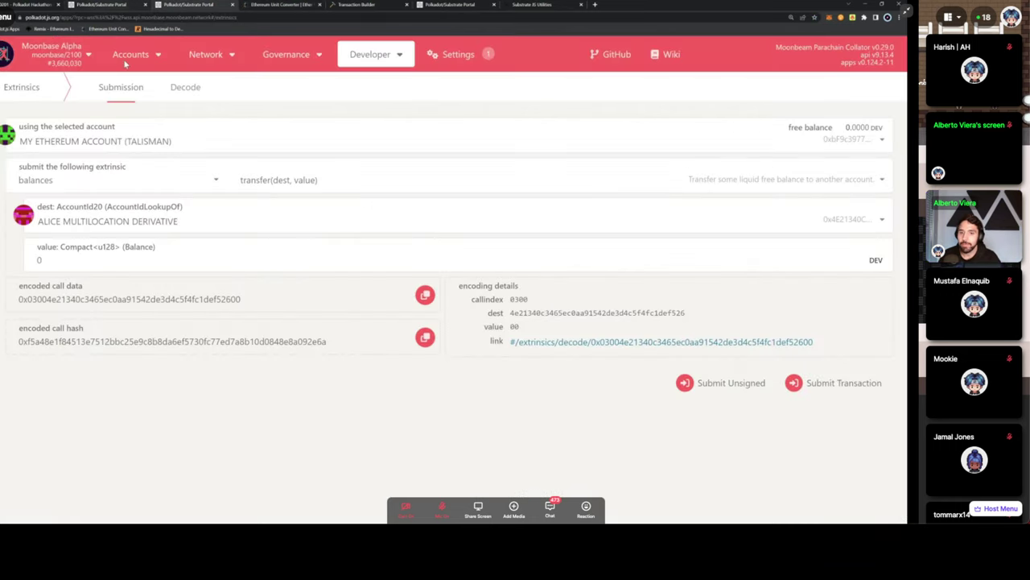
left_click(110, 6)
scroll(129, 359, "down", 2)
scroll(101, 299, "down", 5)
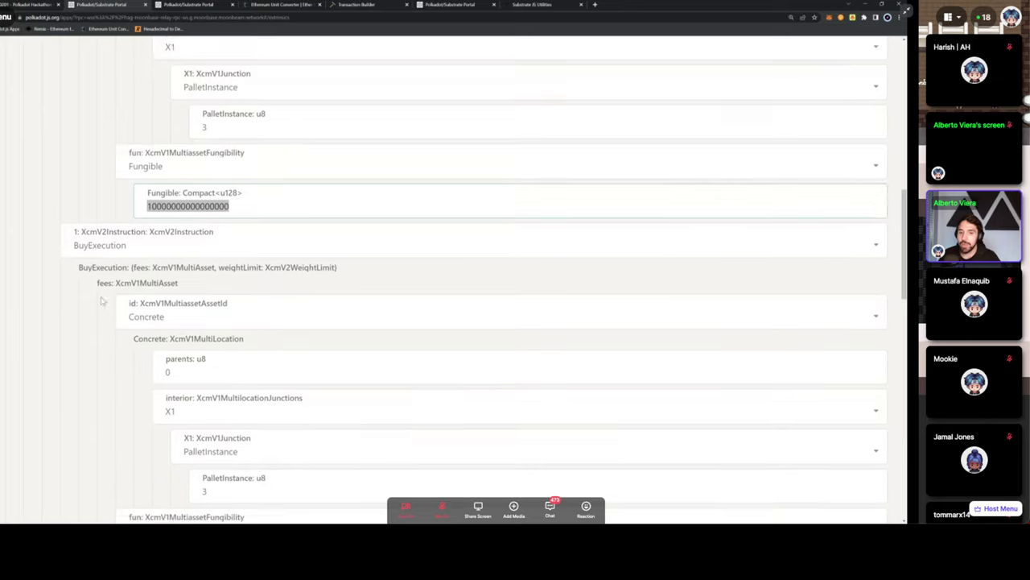
double_click(184, 425)
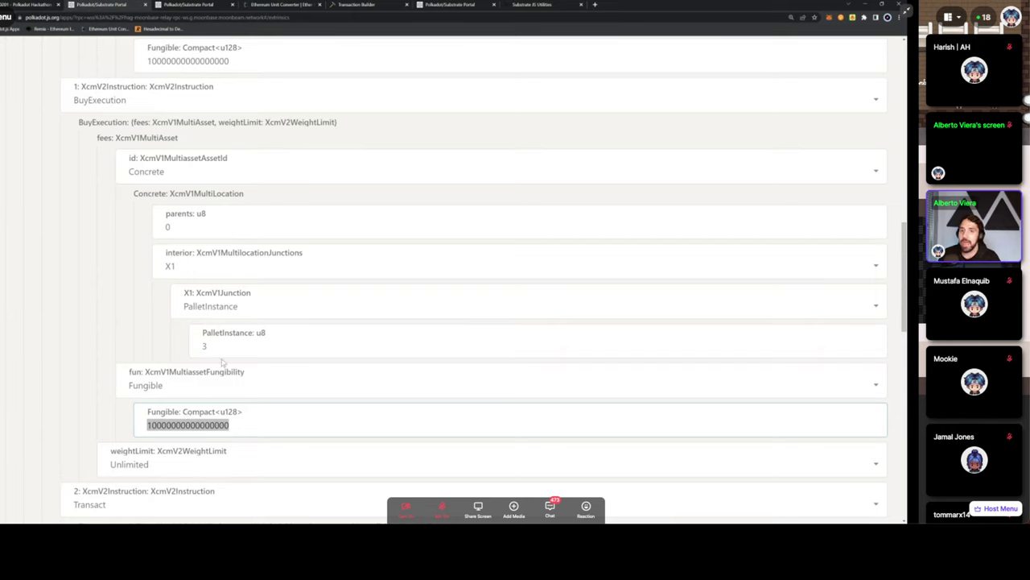
double_click(189, 425)
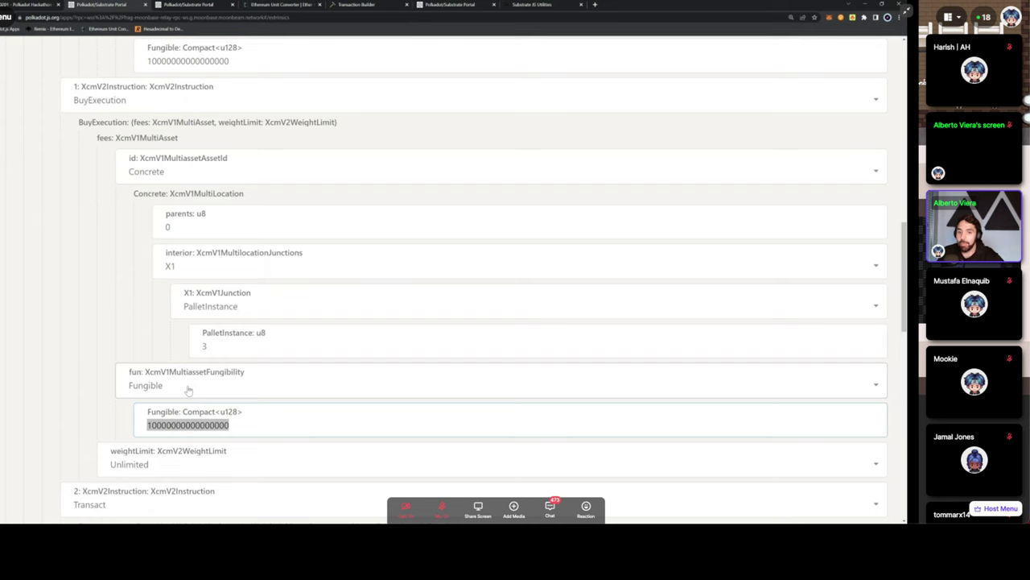
scroll(187, 390, "down", 3)
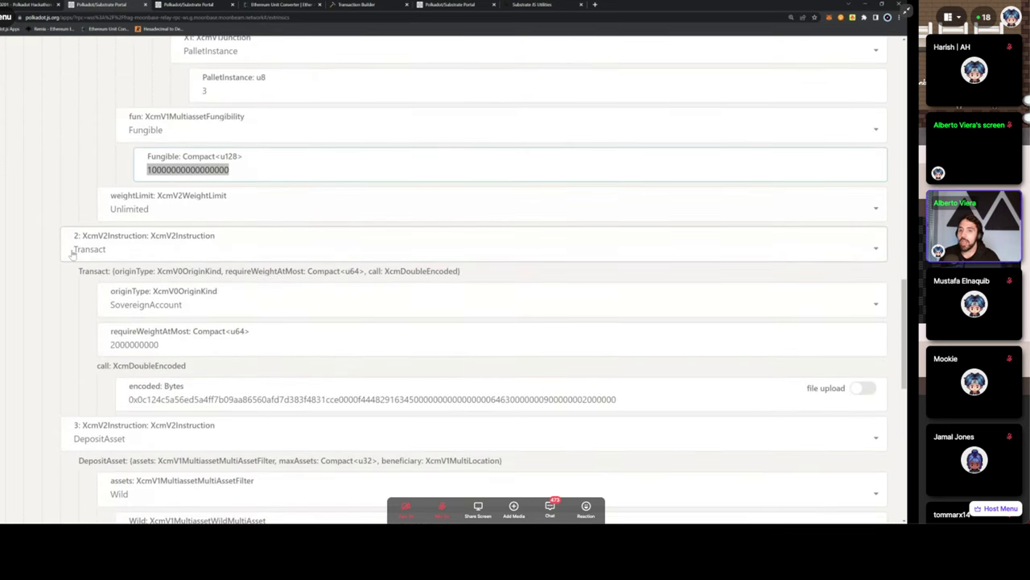
Examine the Transact instruction's origin type, requireWeightAtMost value and encoded call bytes
left_click_drag(73, 249, 122, 257)
left_click(14, 241)
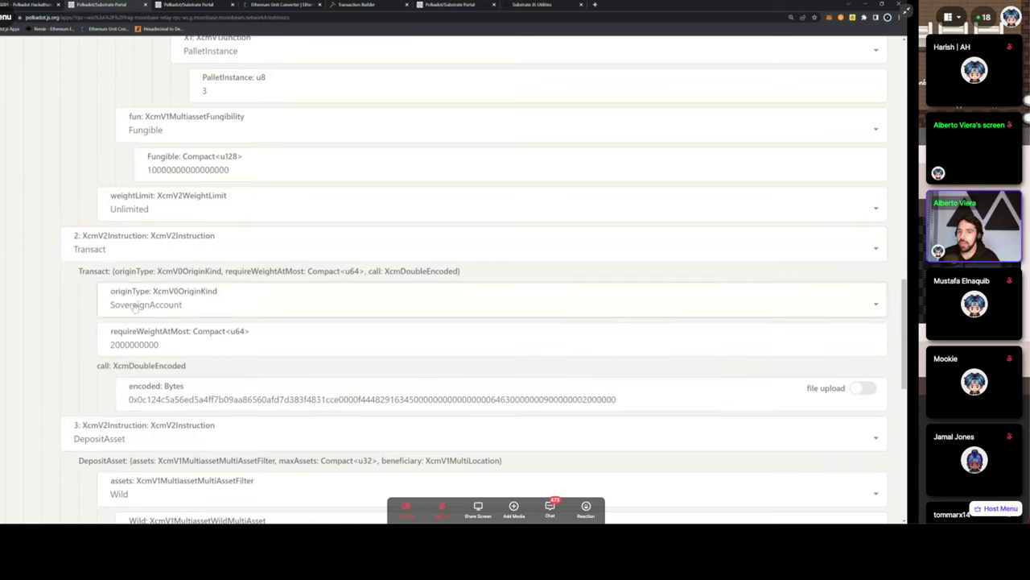
triple_click(110, 296)
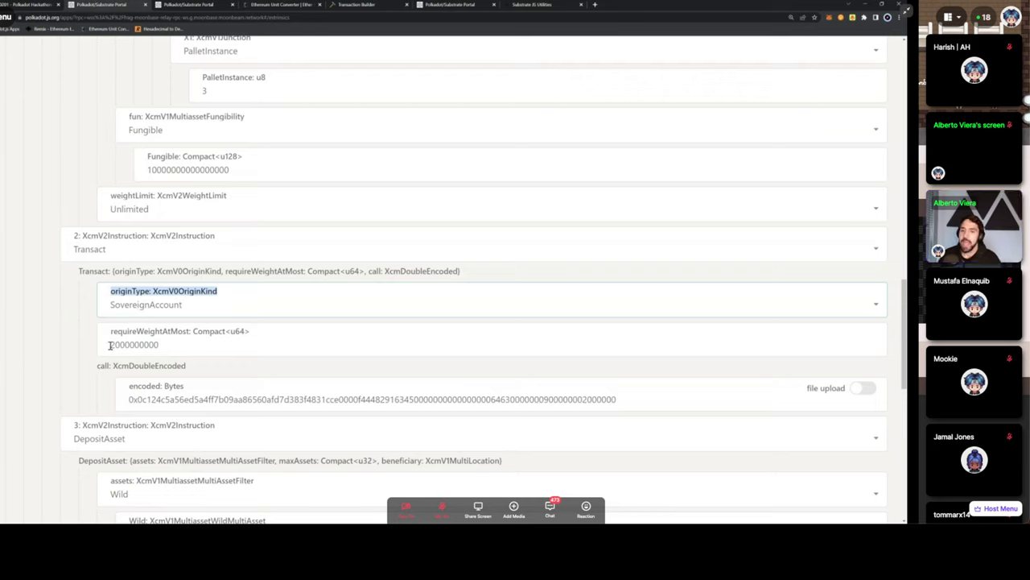
left_click_drag(110, 344, 175, 341)
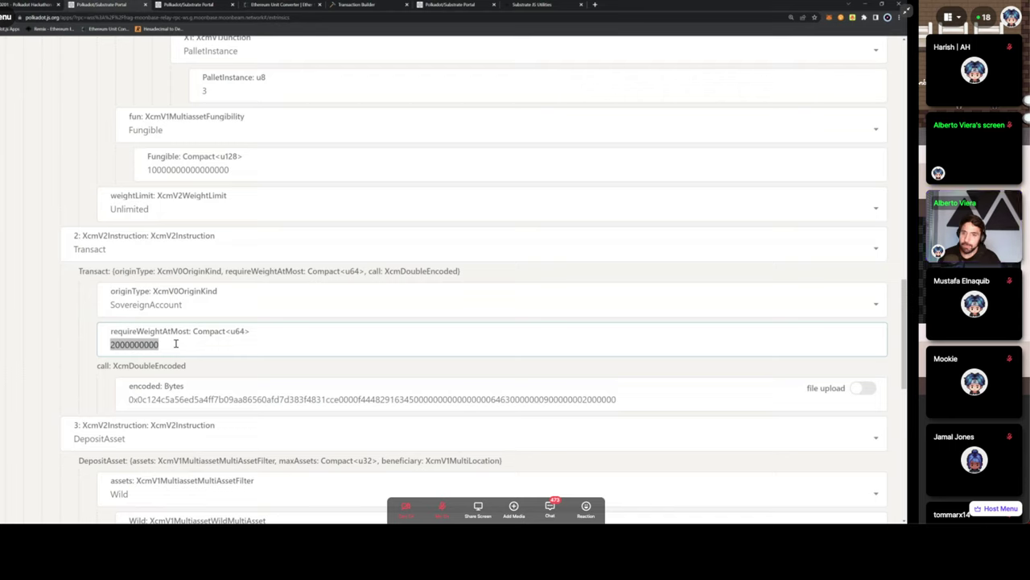
double_click(165, 400)
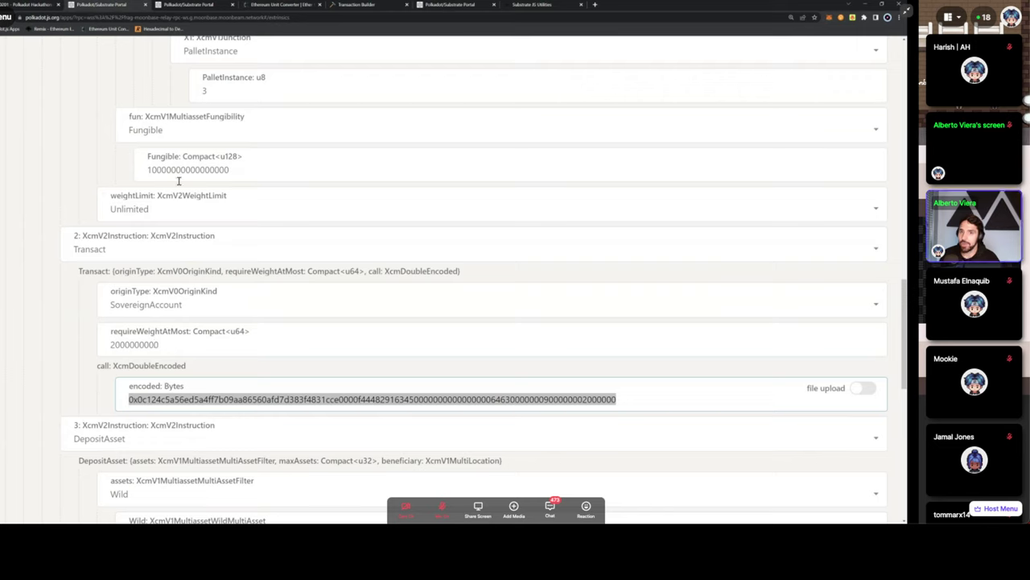
double_click(153, 344)
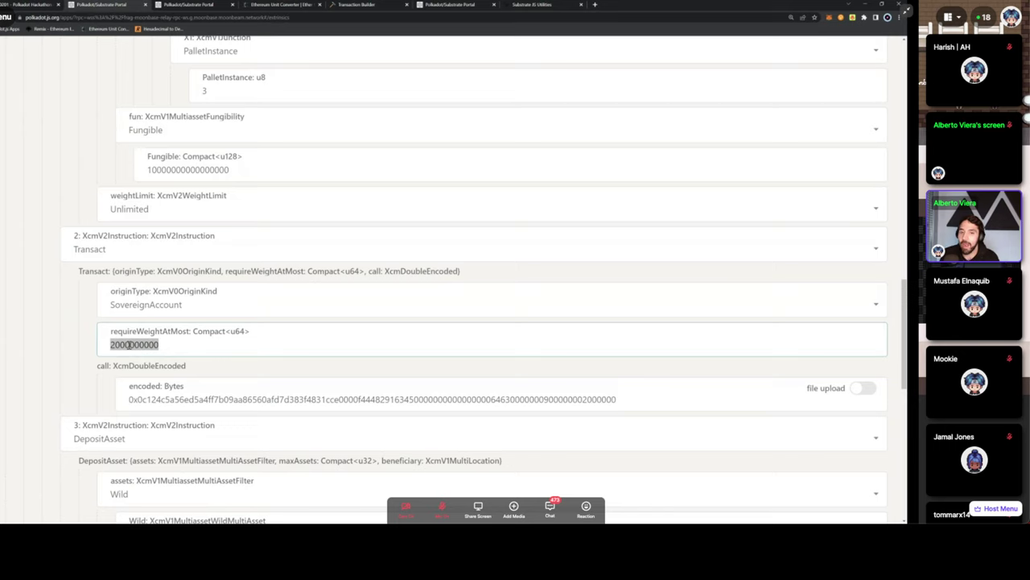
left_click(155, 397)
double_click(155, 397)
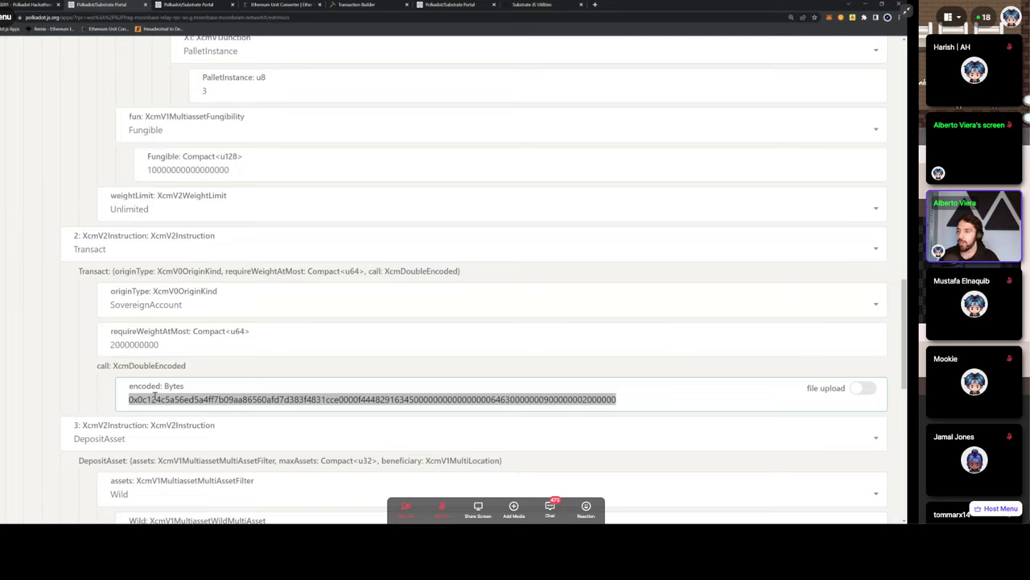
double_click(145, 344)
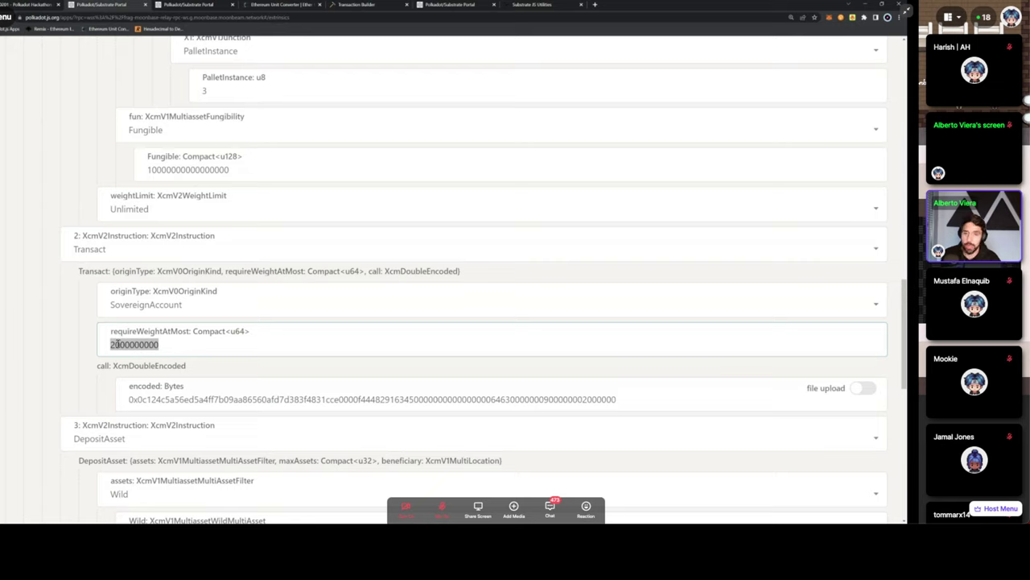
Decode the Transact instruction's encoded call in the Moonbase Alpha portal and load it into the extrinsic submission form
triple_click(171, 400)
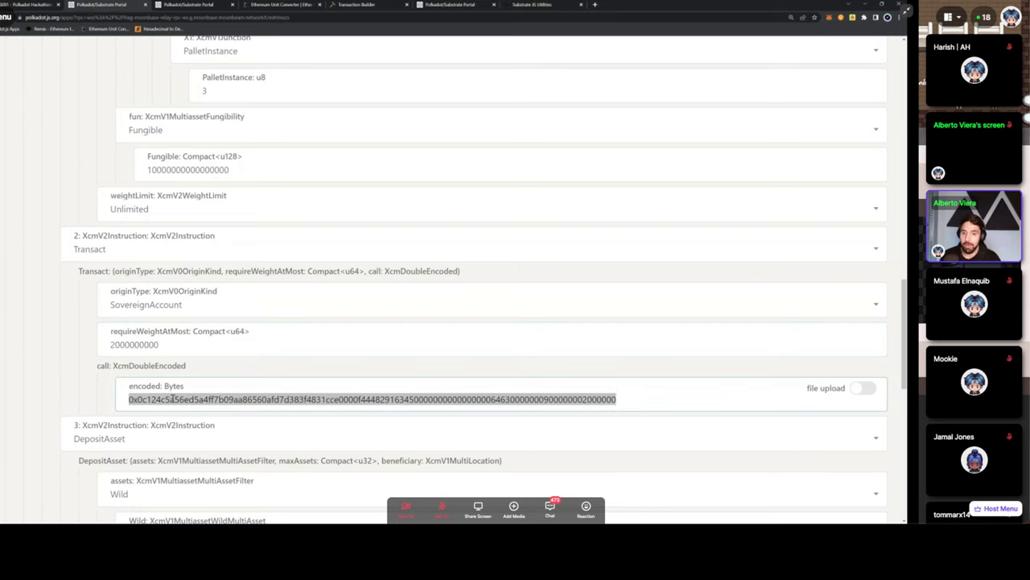
left_click(189, 5)
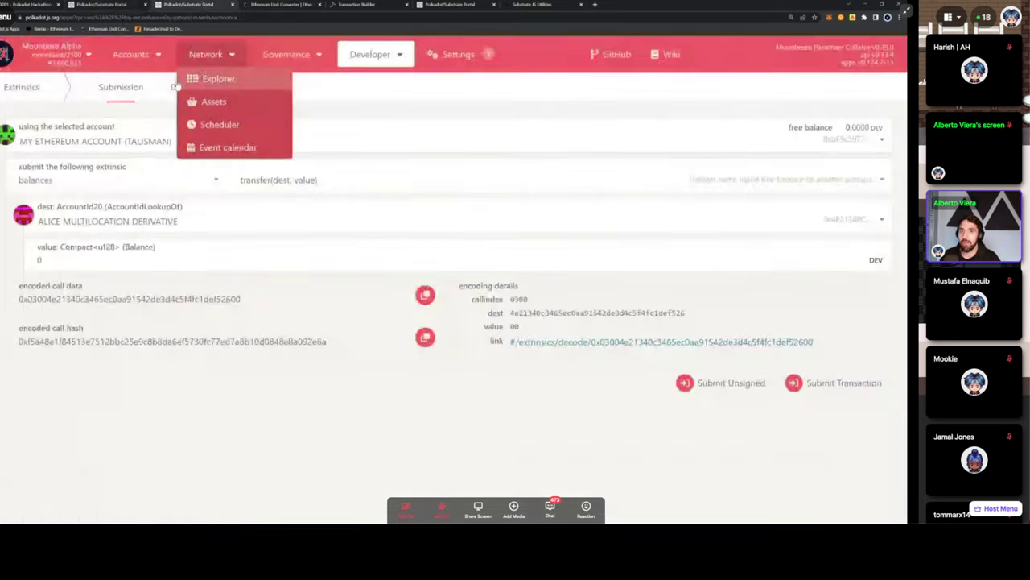
left_click(182, 88)
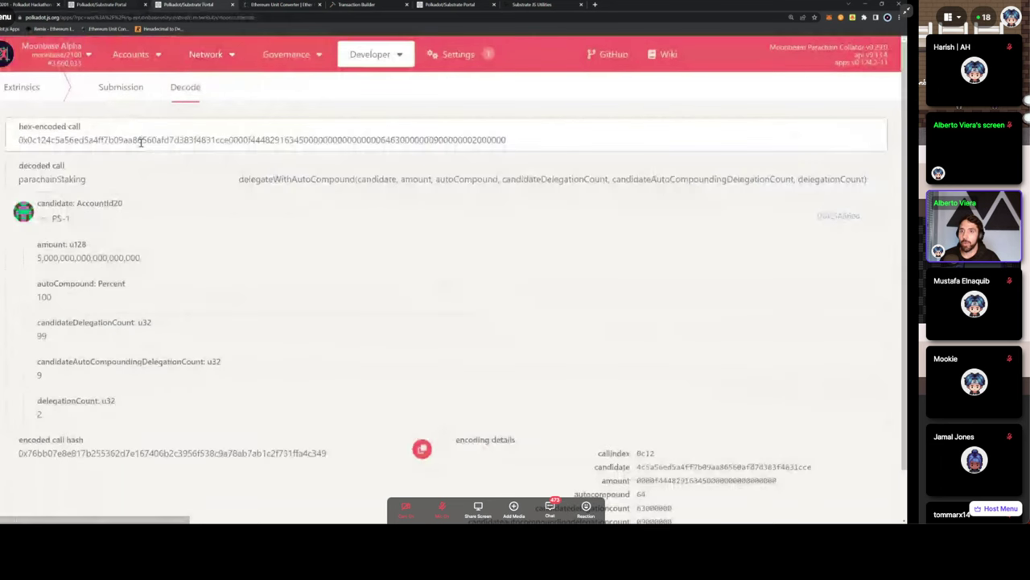
left_click(127, 92)
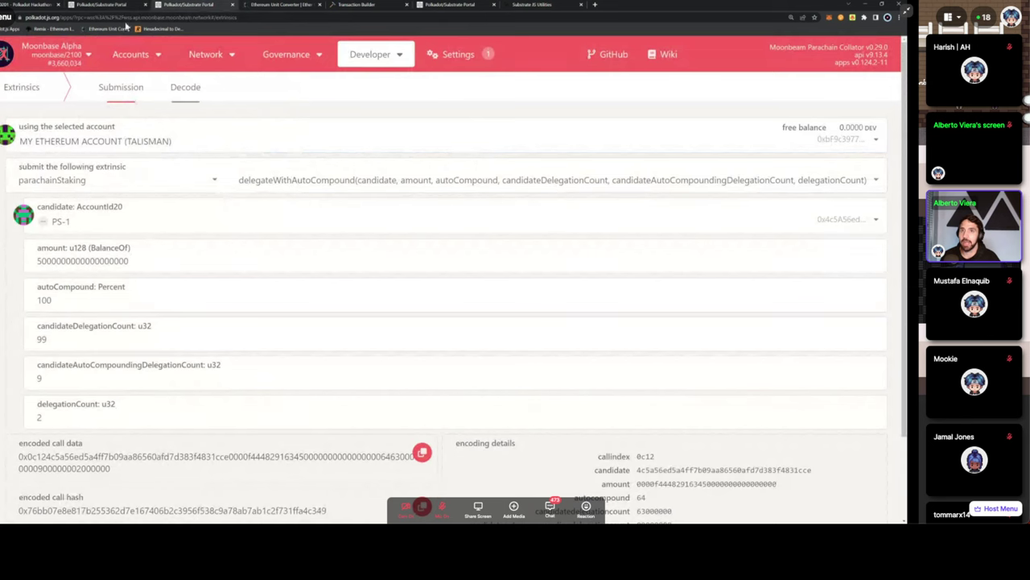
Return to the XCM message and examine the DepositAsset instruction's asset filter, maximum assets and beneficiary account key
left_click(109, 5)
scroll(195, 272, "down", 2)
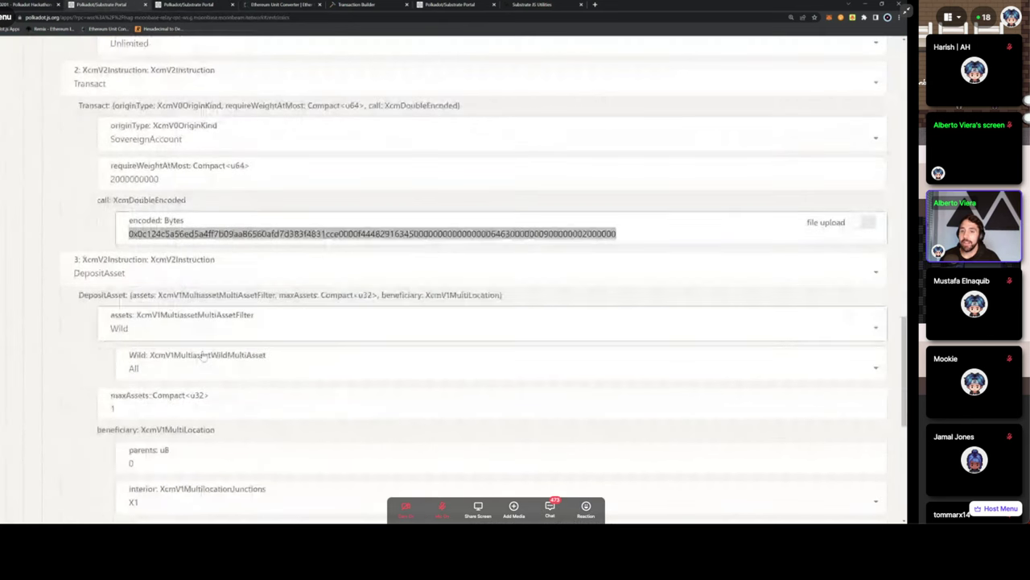
scroll(198, 339, "down", 1)
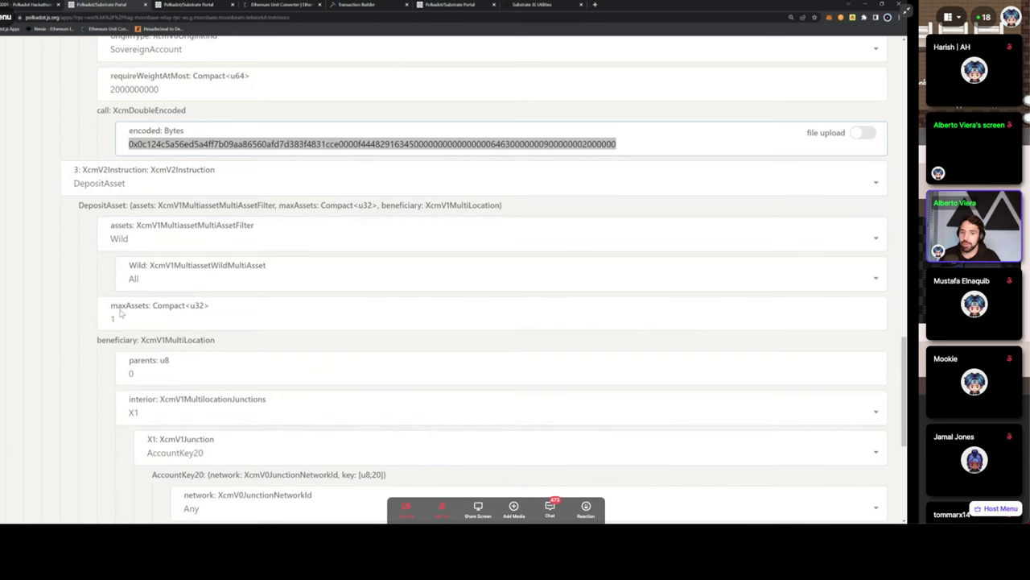
scroll(119, 314, "down", 3)
double_click(233, 403)
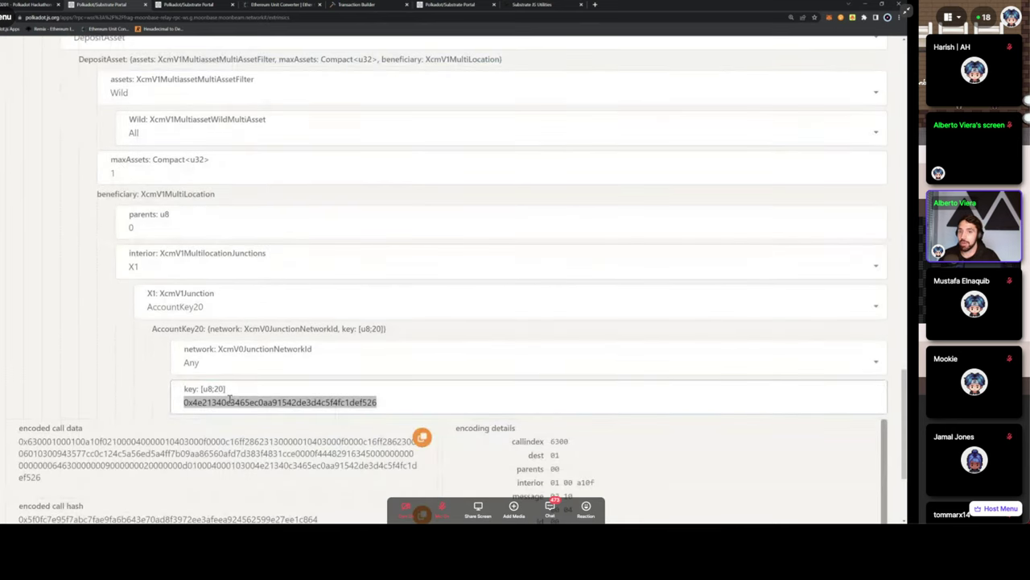
scroll(122, 360, "up", 2)
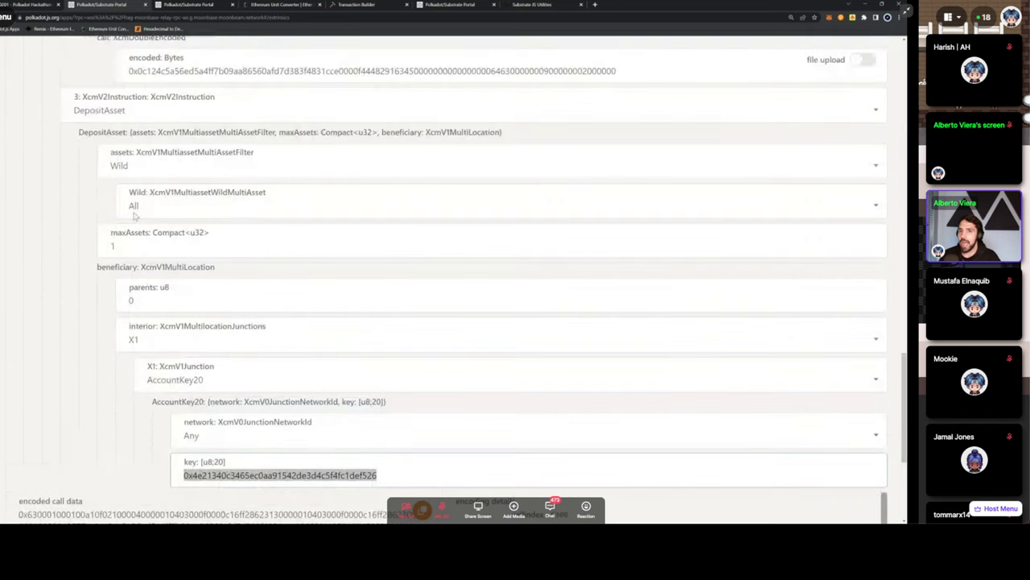
Review the complete XCM message, from the destination parachain through the WithdrawAsset, BuyExecution, Transact and DepositAsset instructions
scroll(209, 396, "down", 1)
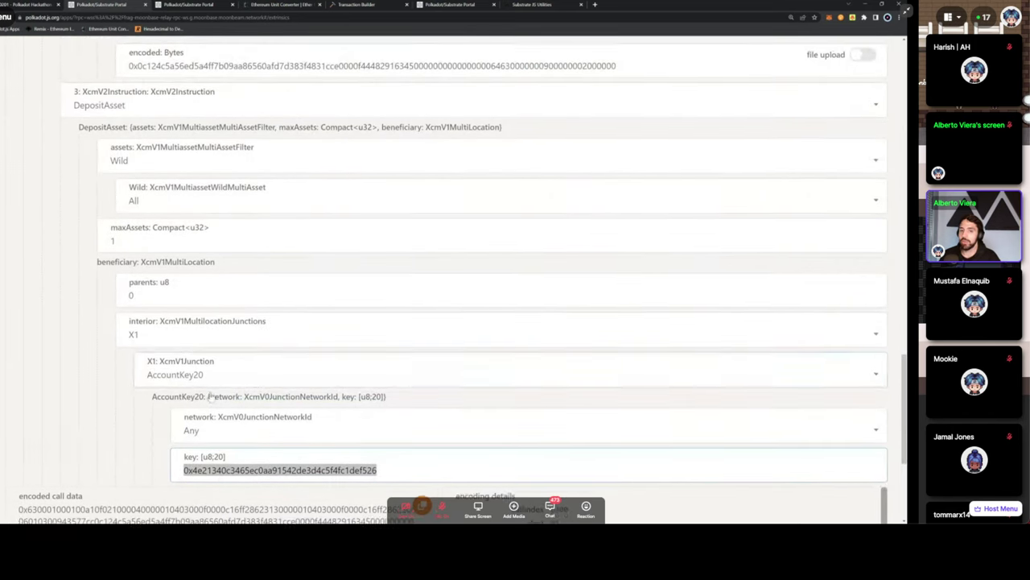
scroll(210, 396, "down", 2)
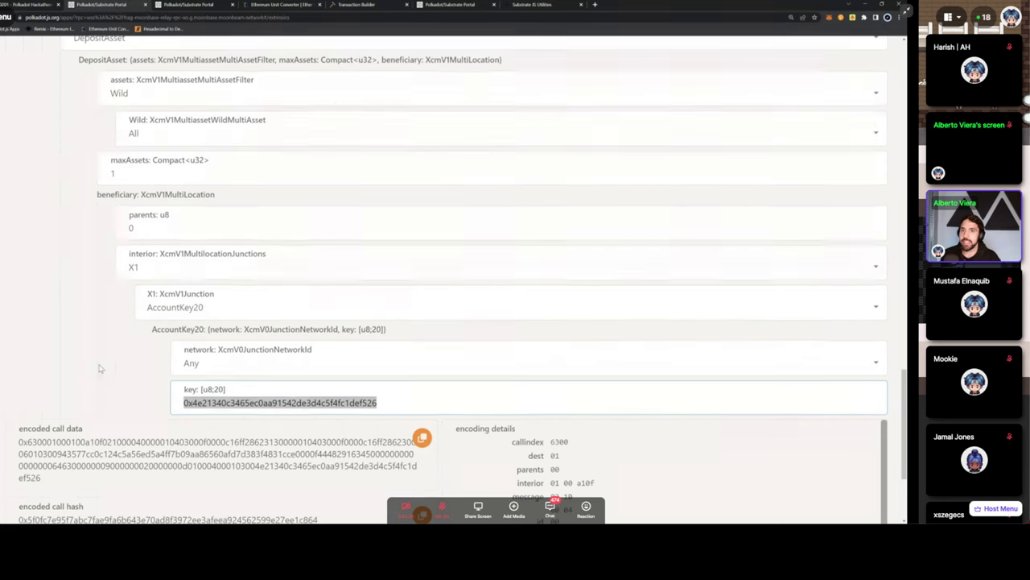
scroll(103, 370, "up", 10)
scroll(100, 368, "up", 15)
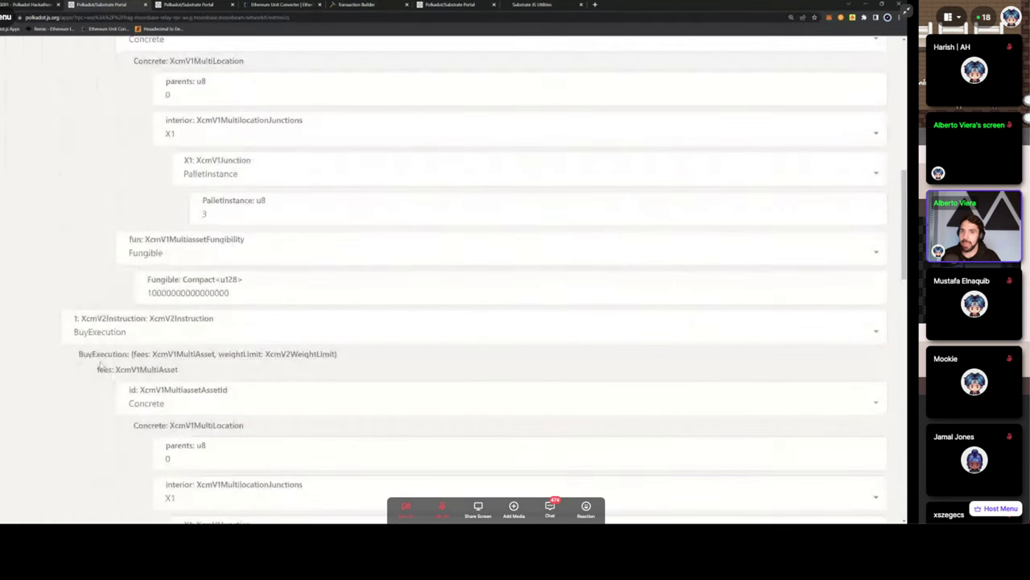
scroll(100, 368, "up", 3)
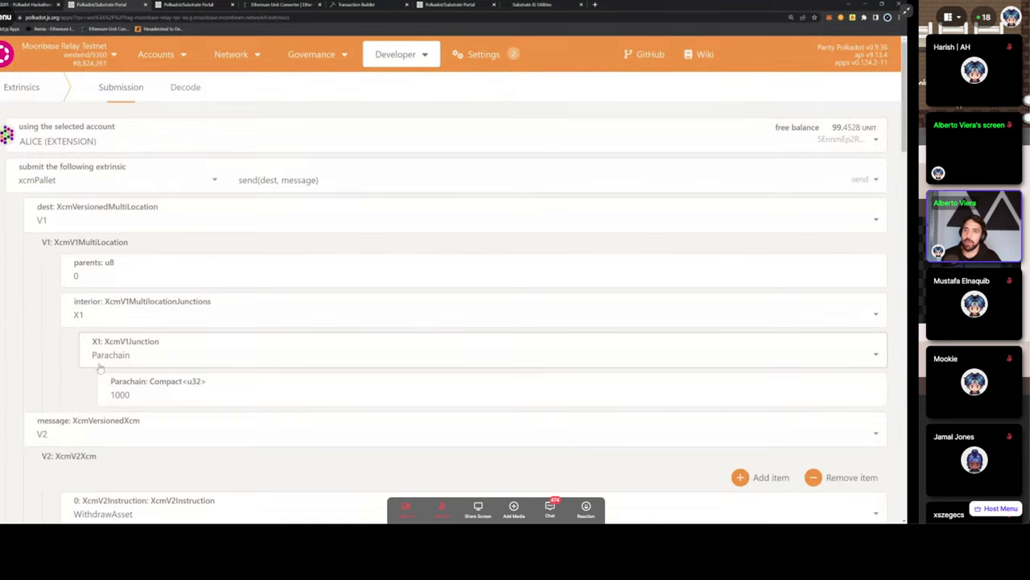
scroll(100, 368, "down", 10)
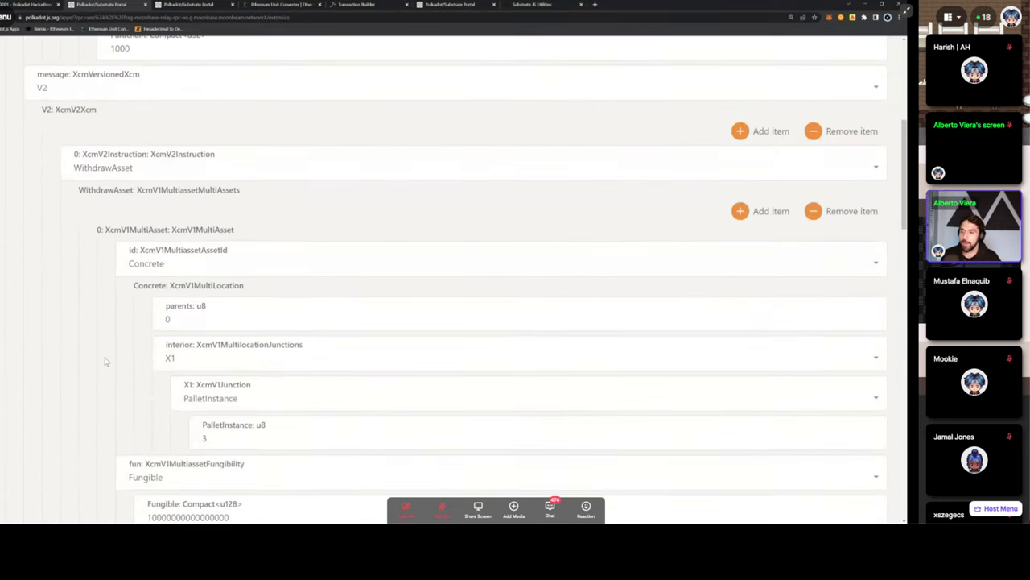
scroll(107, 360, "down", 10)
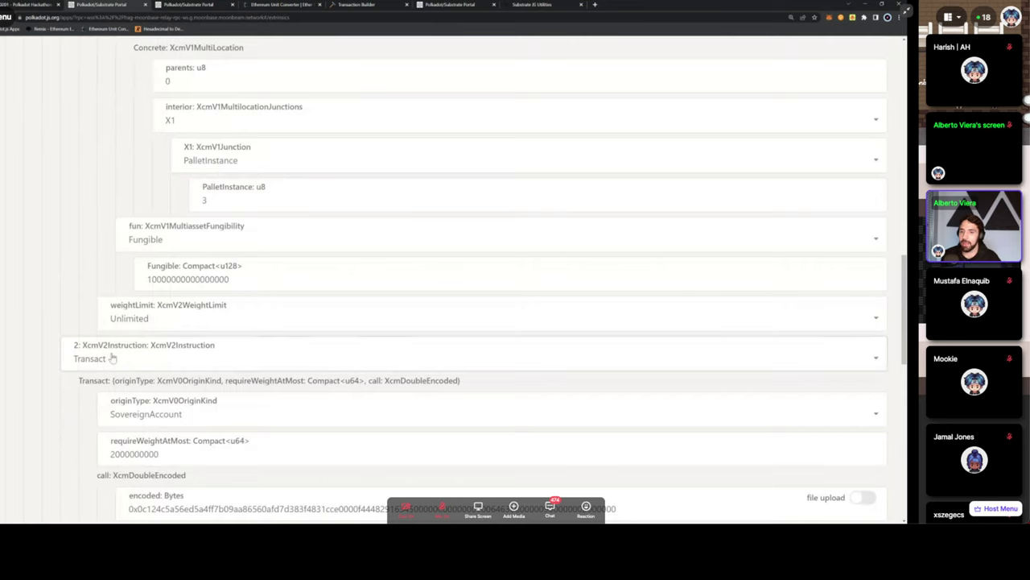
double_click(177, 291)
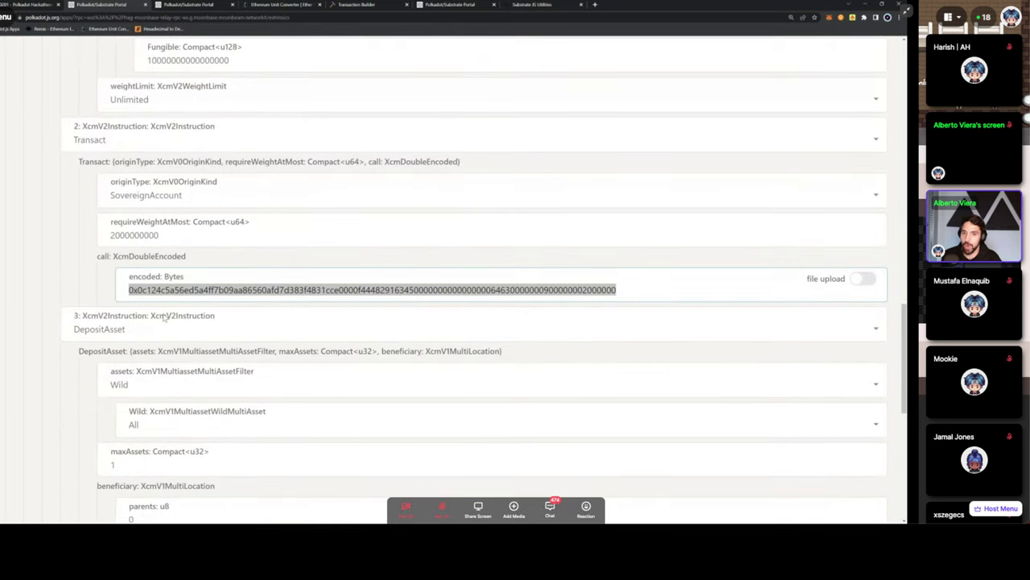
Submit the xcmPallet send extrinsic and sign it in the wallet extension with the account password
scroll(172, 299, "down", 6)
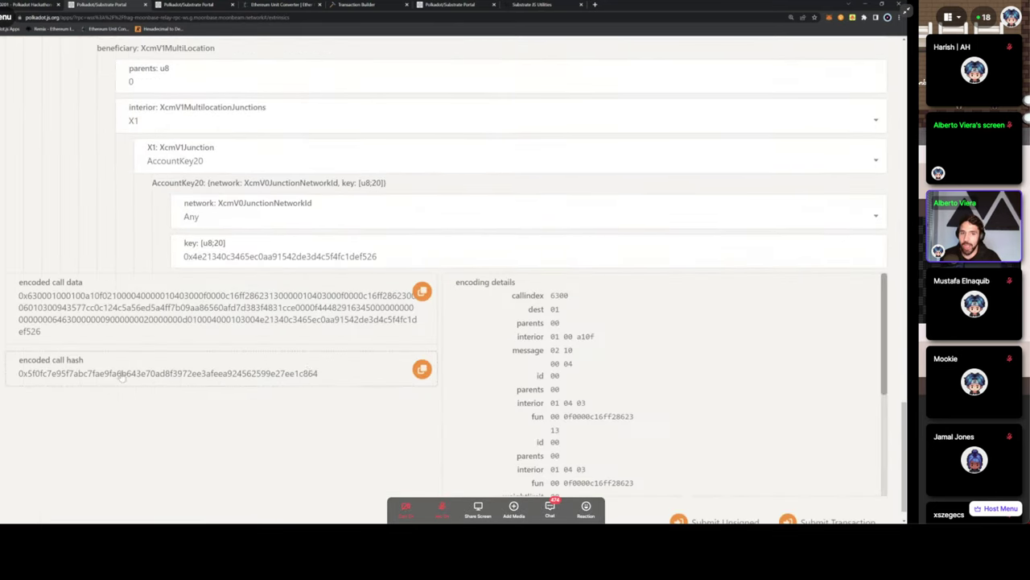
left_click(837, 520)
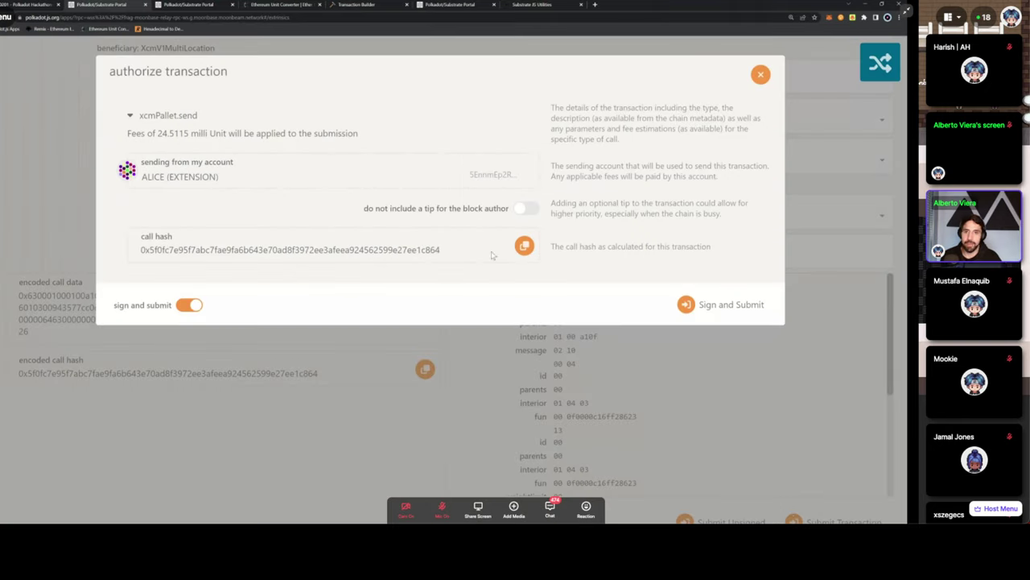
left_click(725, 304)
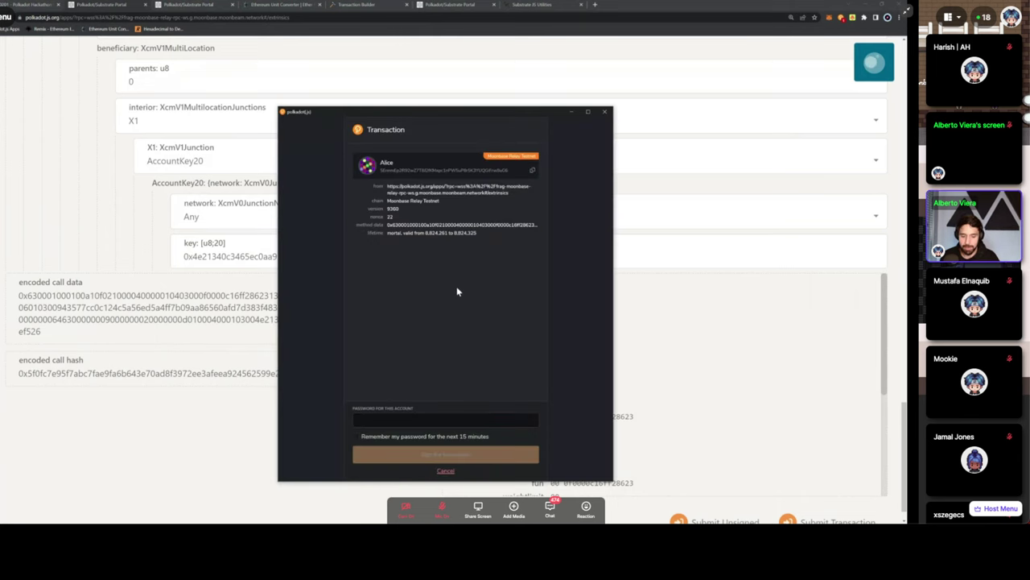
key("ctrl+plus")
key("ctrl+plus")
key("ctrl+plus")
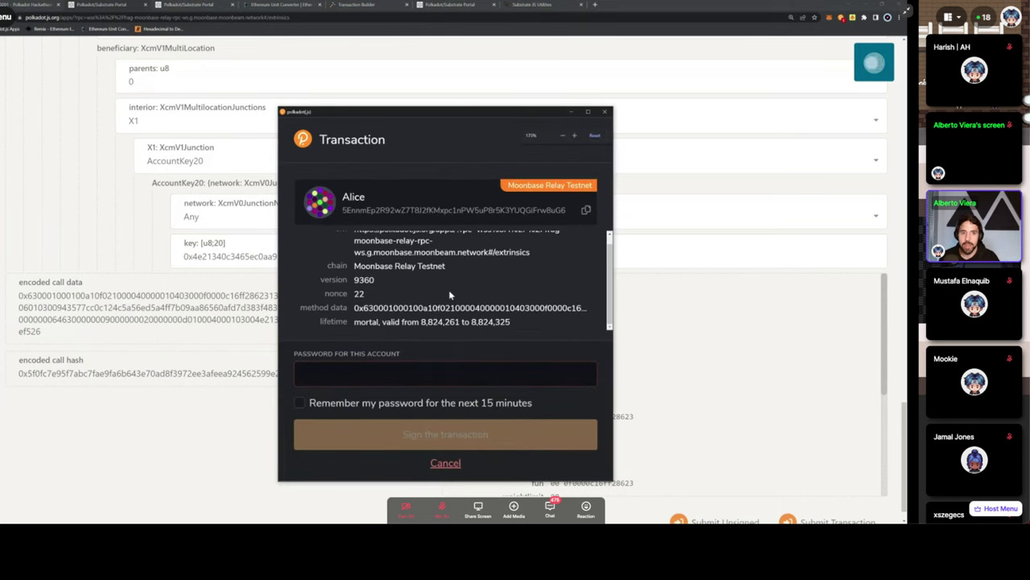
type("••••••••••")
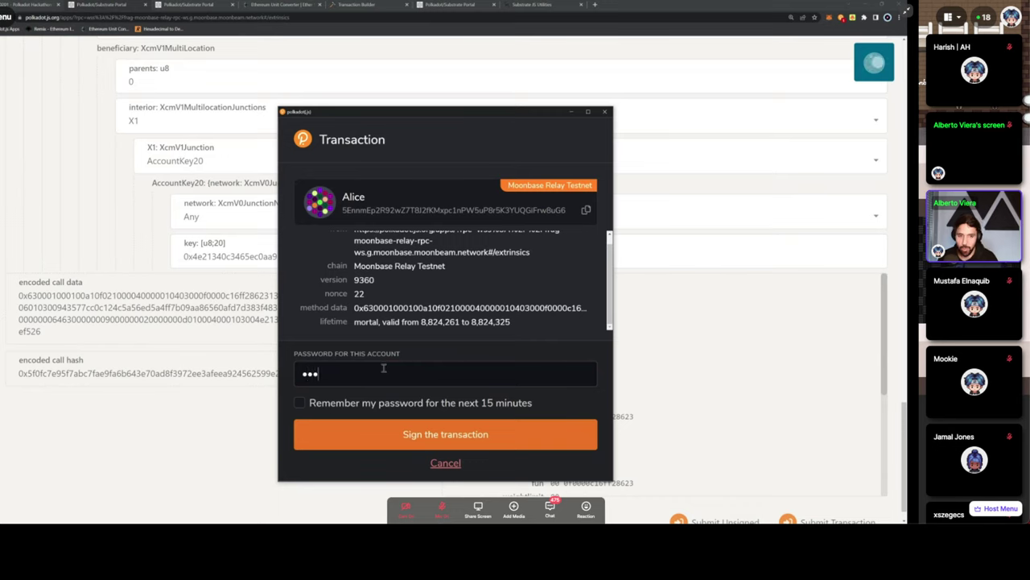
key("Return")
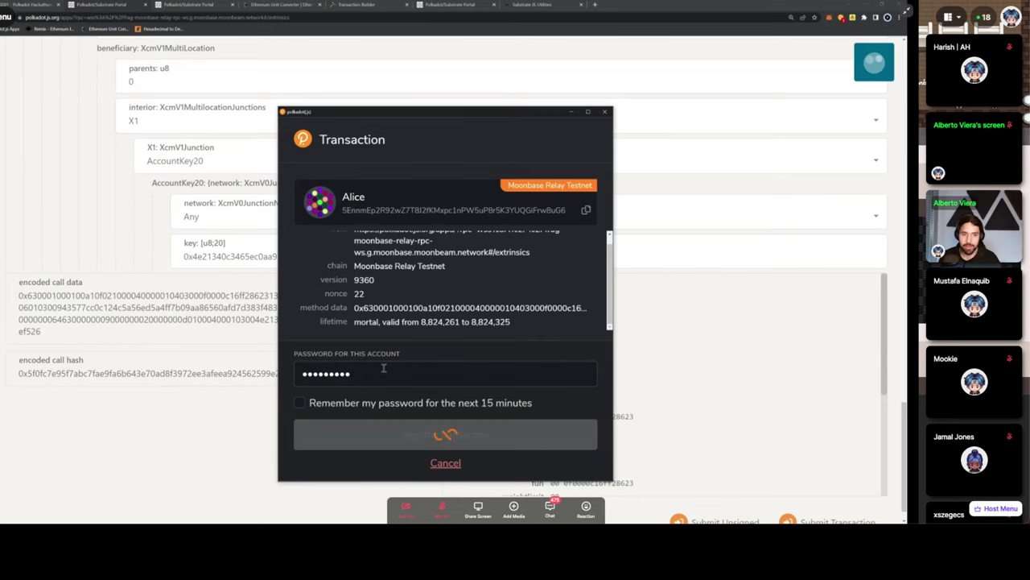
Open the Moonbase relay chain explorer and expand the newest xcmPallet.Sent event
scroll(203, 331, "up", 5)
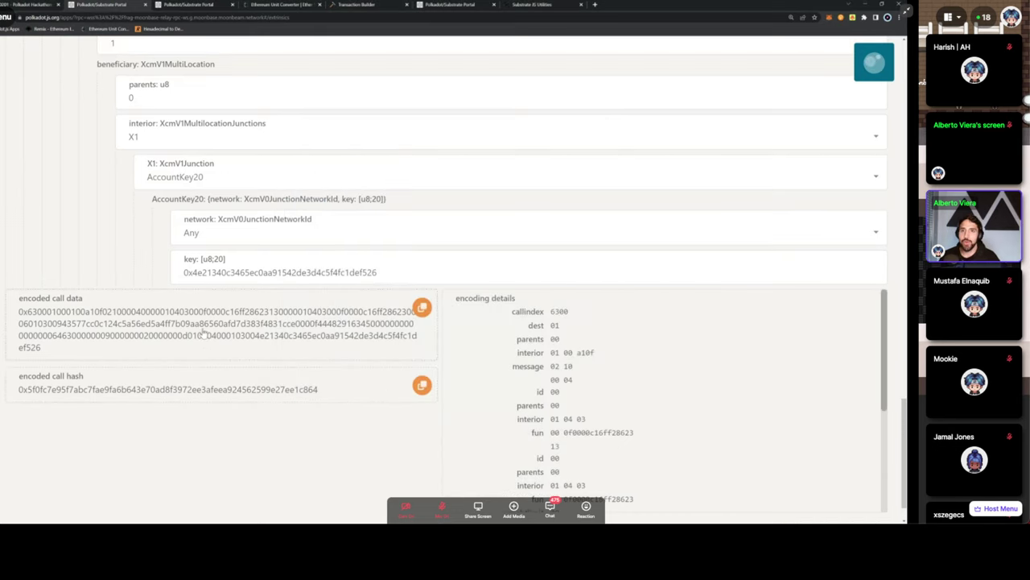
scroll(207, 314, "up", 15)
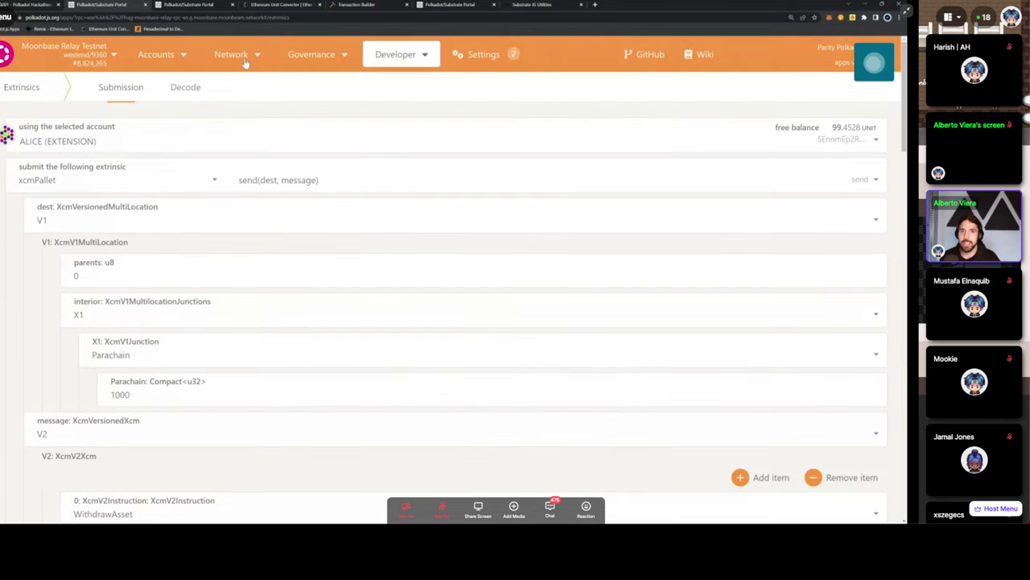
mouse_move(247, 81)
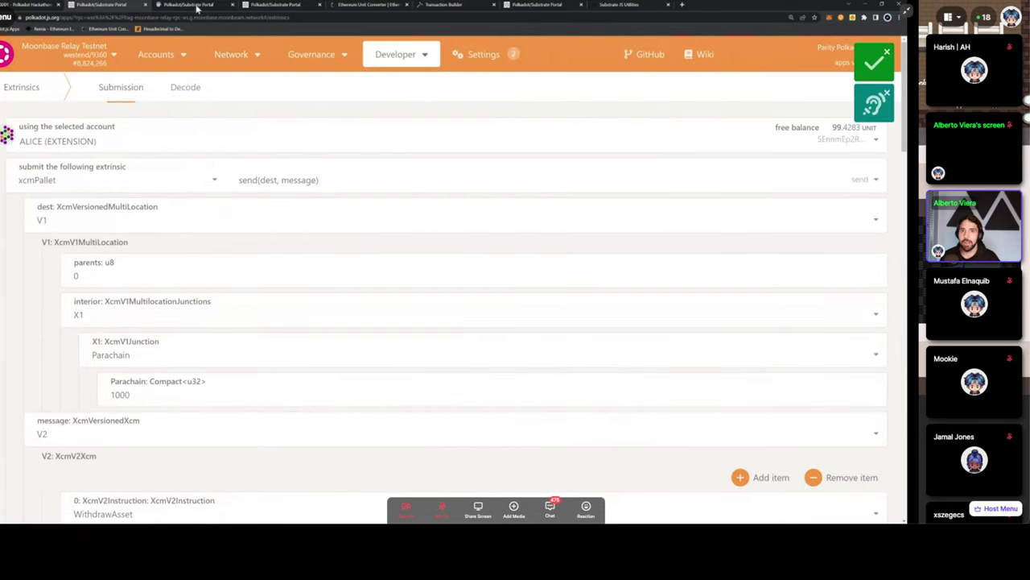
left_click(242, 79)
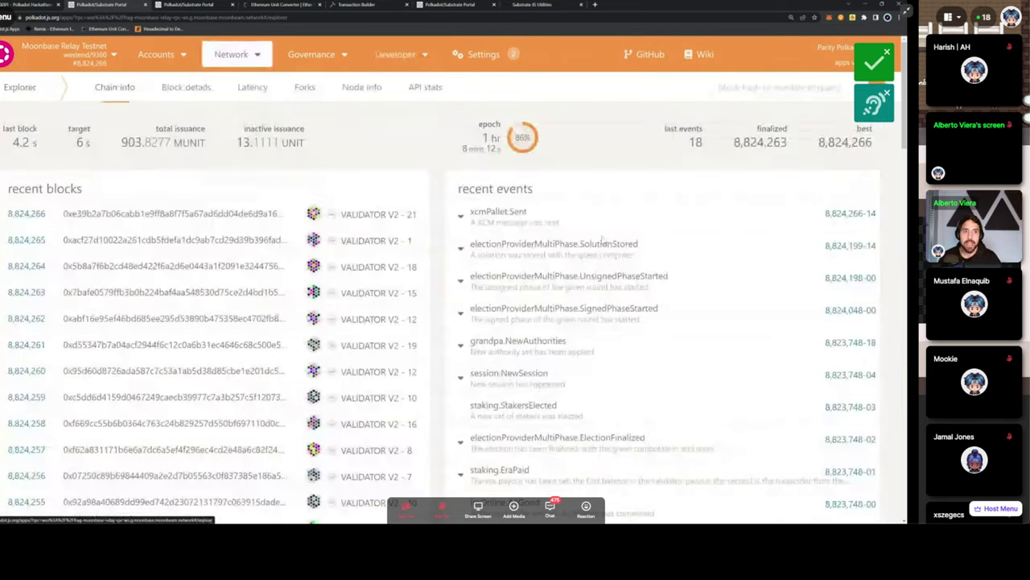
left_click(475, 213)
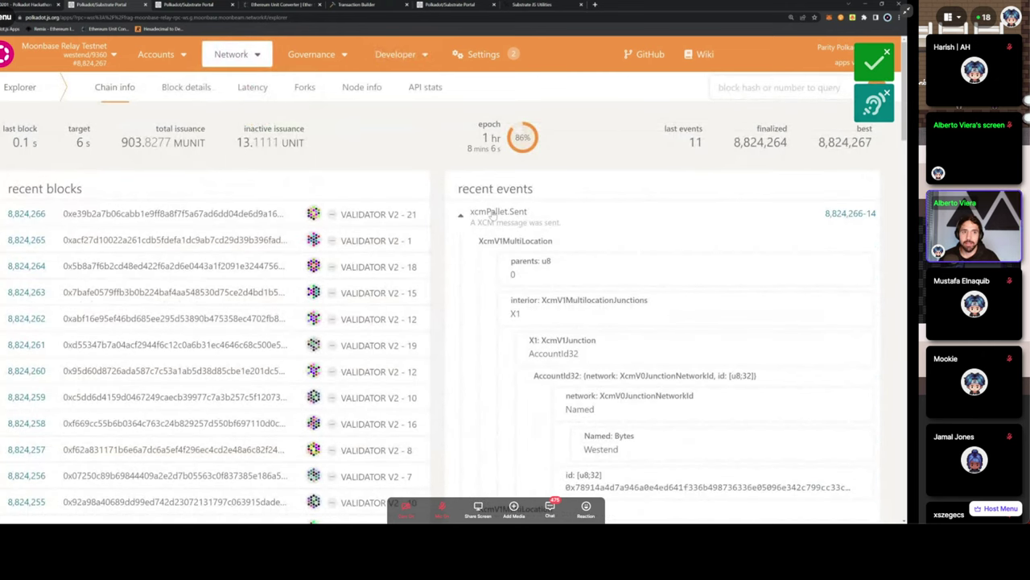
double_click(487, 213)
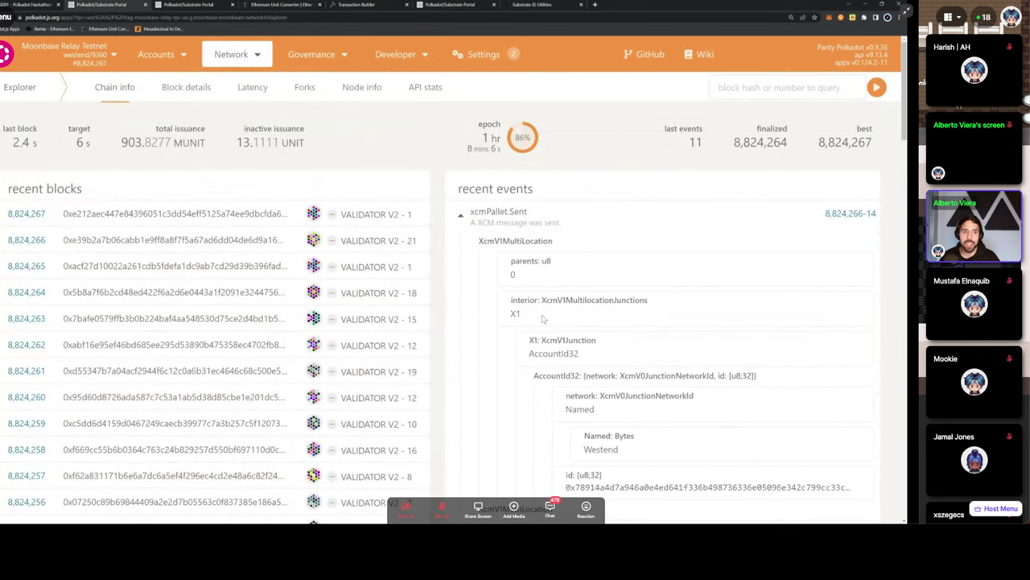
Examine the sent event's origin account, destination parachain and list of XCM instructions
scroll(586, 409, "down", 3)
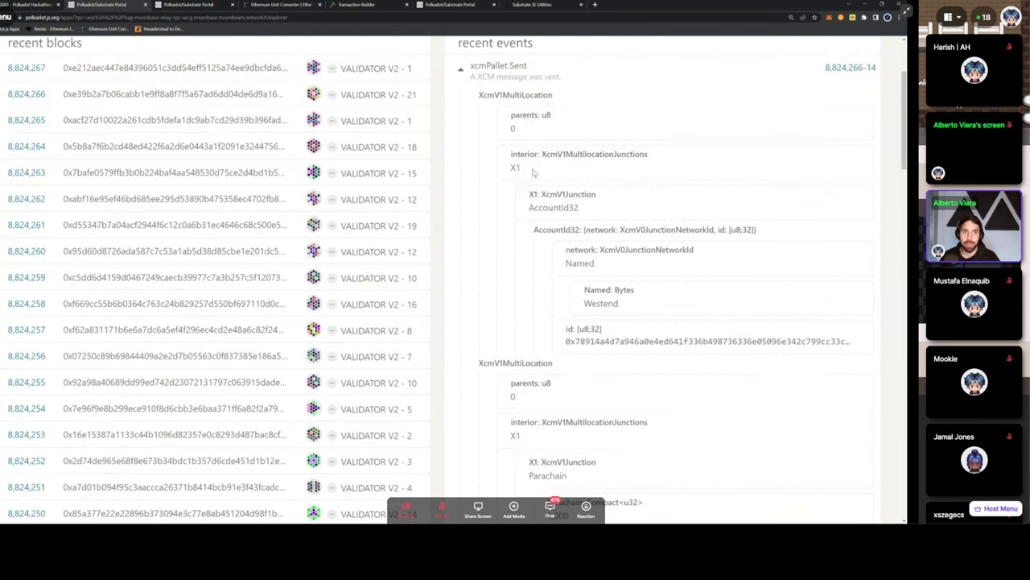
scroll(564, 419, "down", 2)
scroll(562, 422, "down", 1)
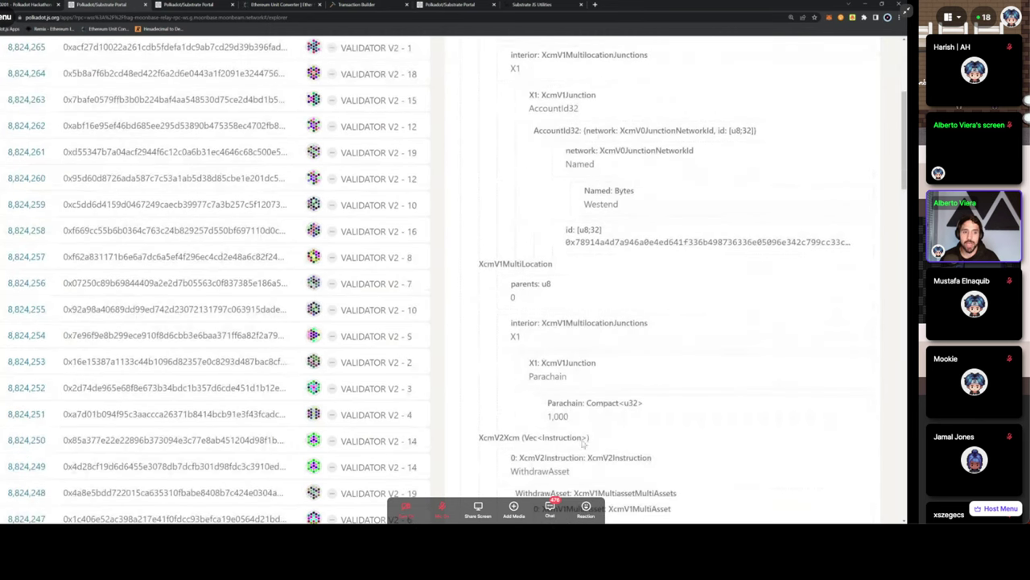
scroll(547, 417, "down", 10)
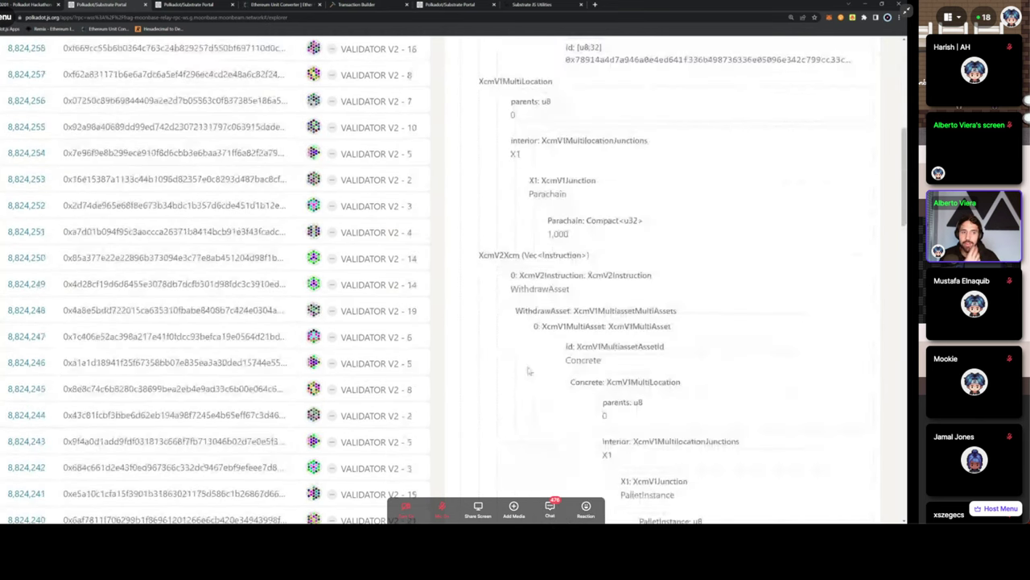
scroll(548, 382, "down", 5)
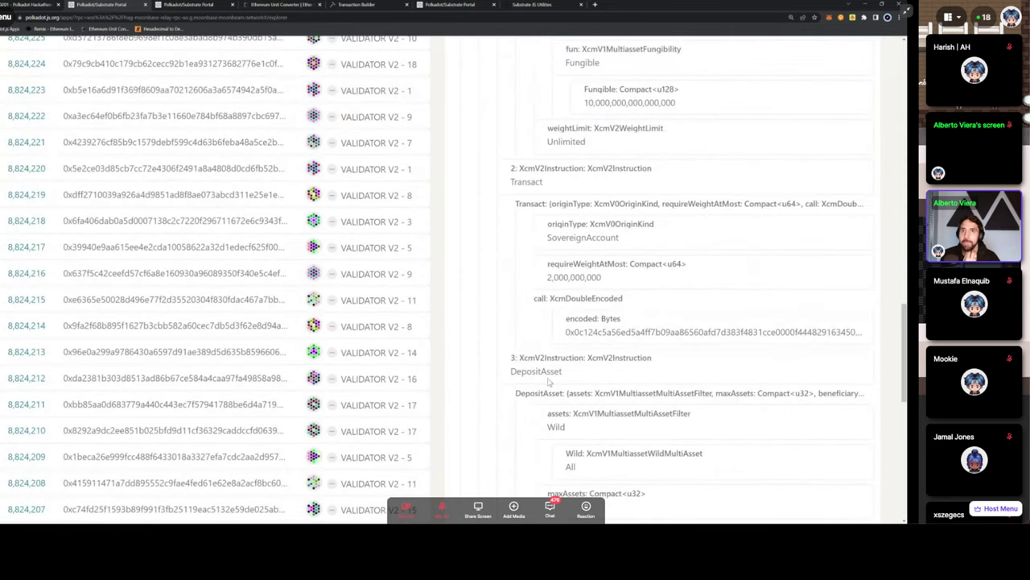
Switch to the Moonbase Alpha explorer and open the details of the block that processed the downward message
left_click(182, 6)
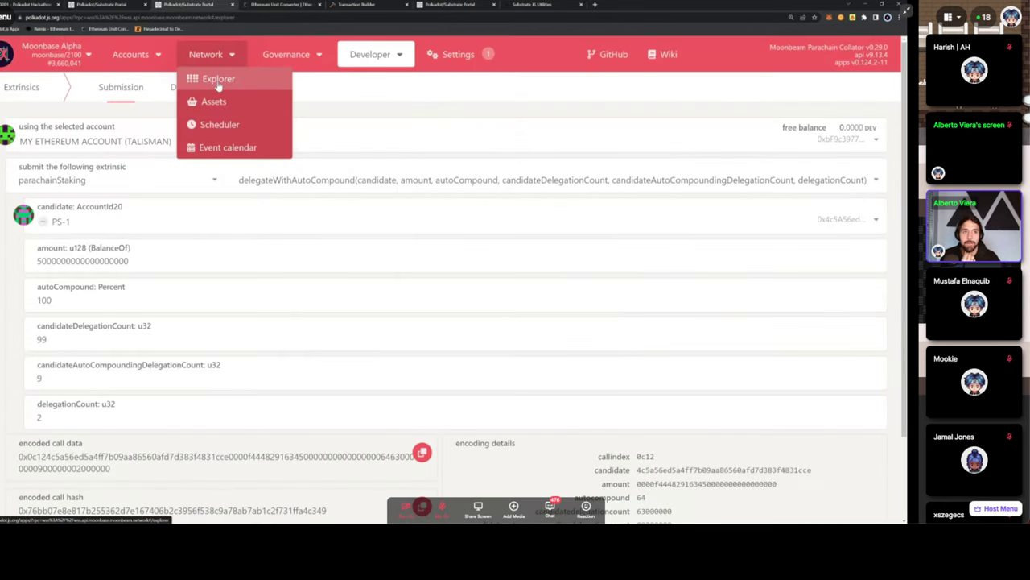
left_click(217, 79)
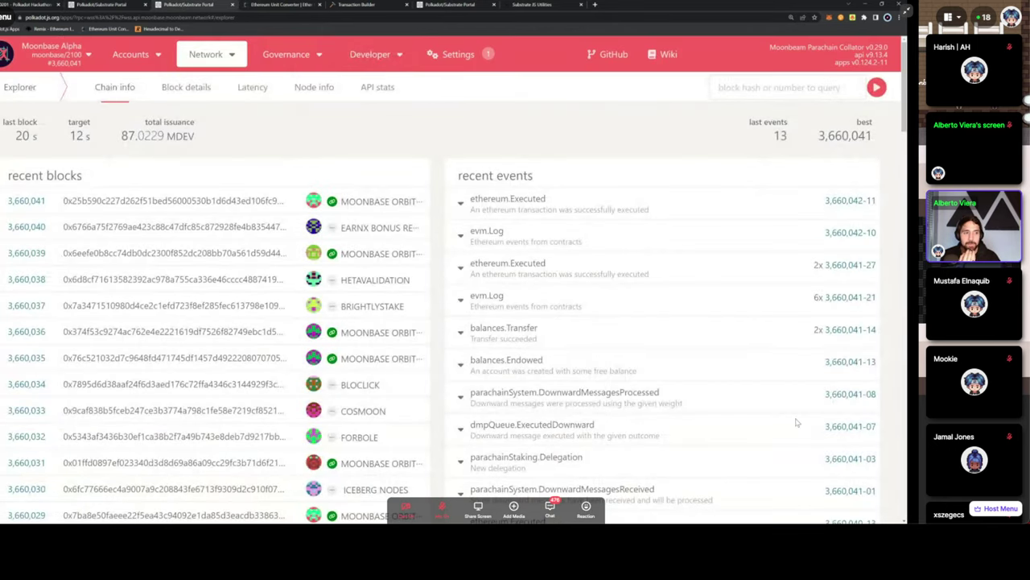
left_click(862, 399)
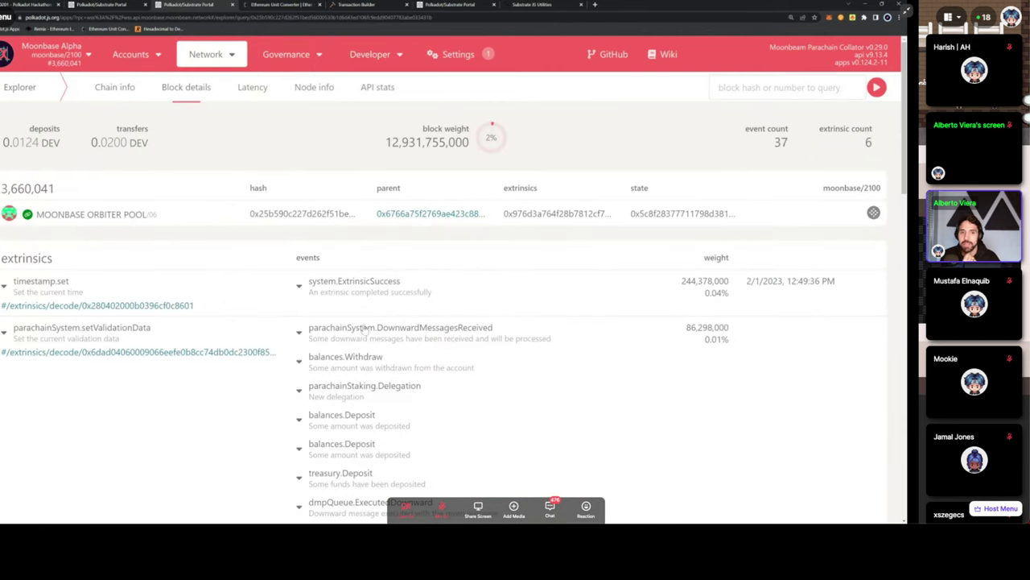
Expand the DownwardMessagesReceived and balances.Withdraw events and examine the message count, account and withdrawn amount
left_click_drag(494, 328, 307, 333)
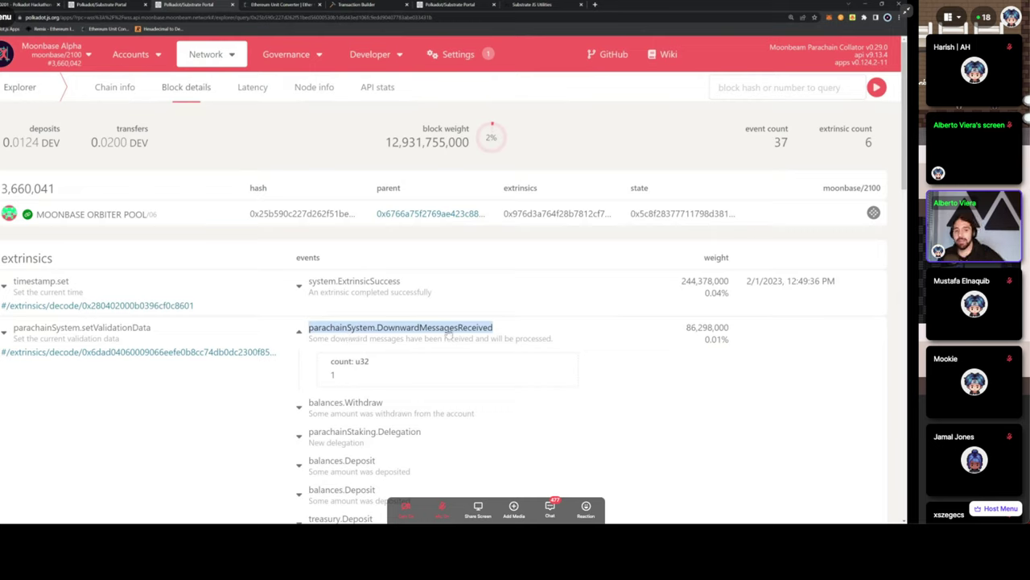
left_click(385, 404)
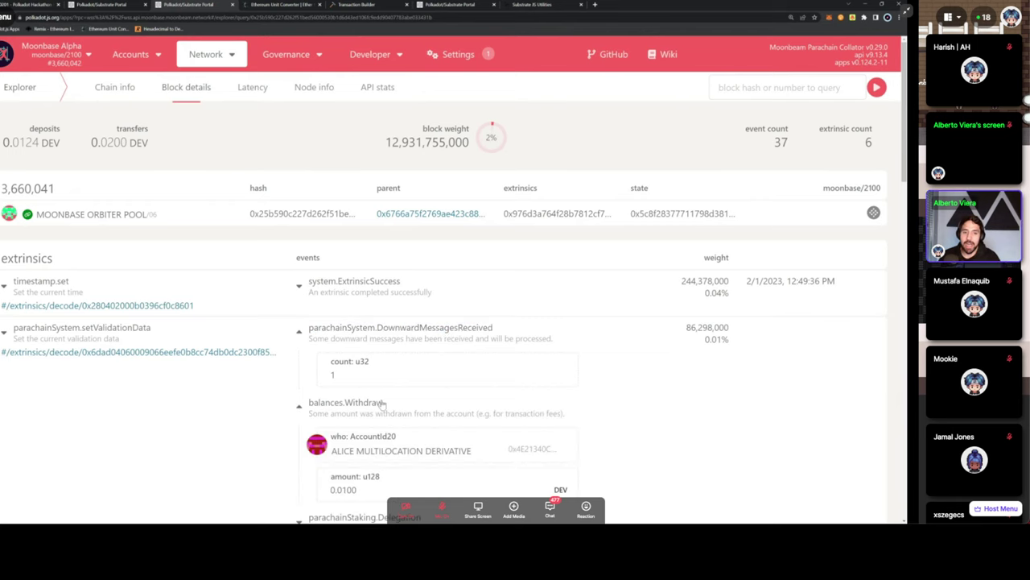
scroll(385, 406, "down", 2)
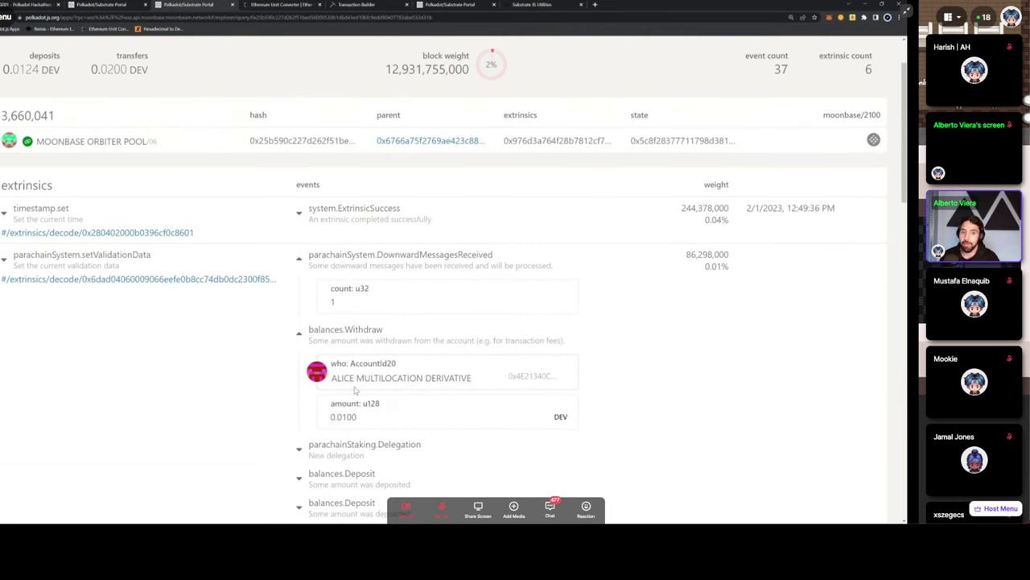
scroll(379, 409, "down", 2)
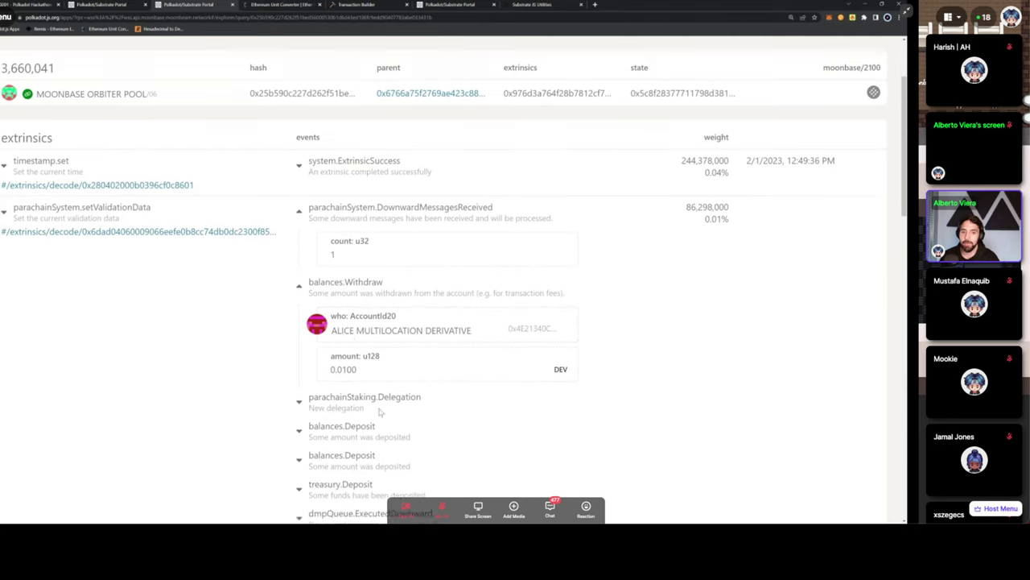
Expand the parachainStaking.Delegation event and examine its delegator, locked amount, candidate and auto-compound percentage
left_click(360, 383)
scroll(360, 384, "down", 4)
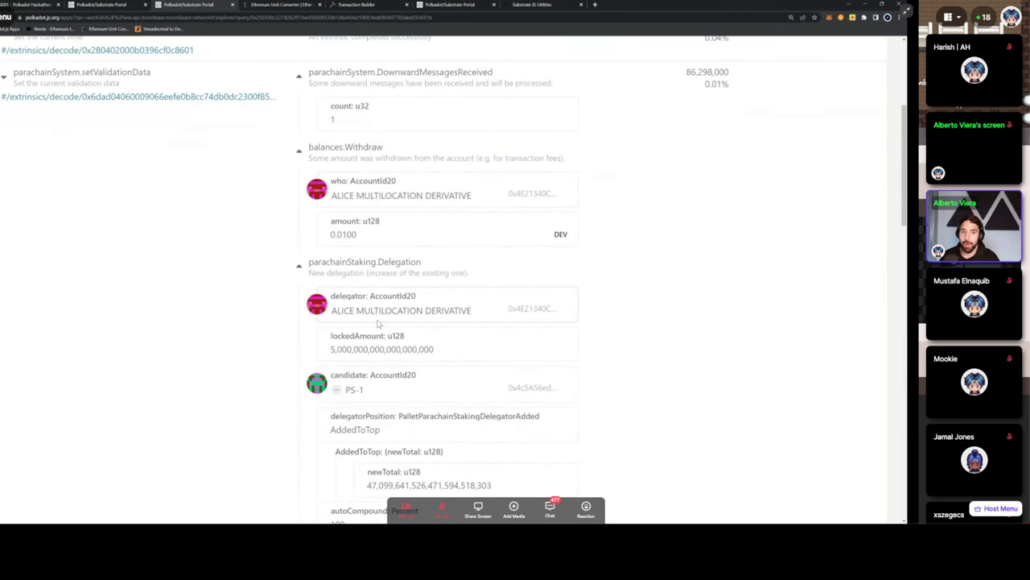
left_click_drag(303, 229, 432, 236)
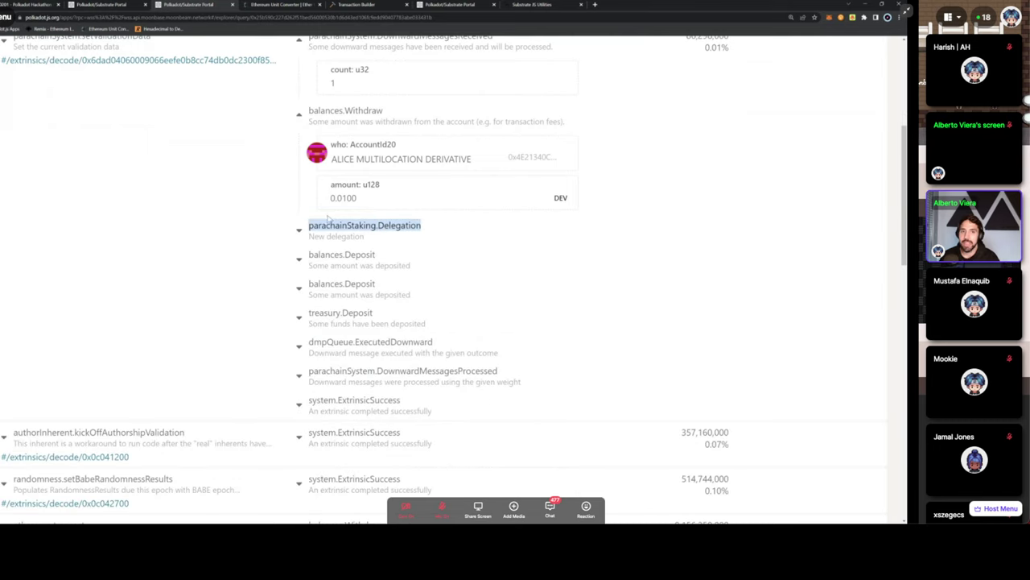
left_click(337, 233)
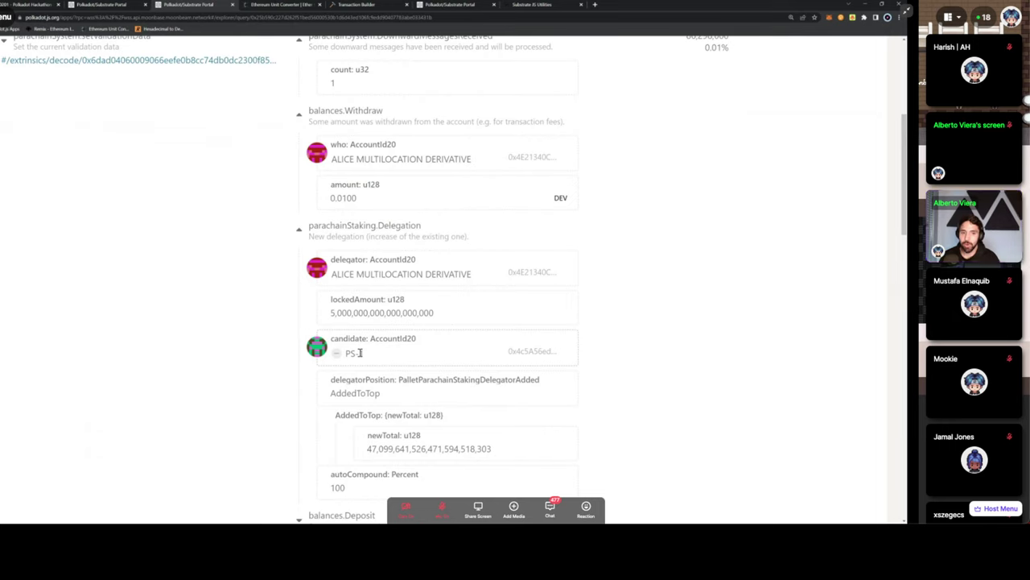
Expand both balances.Deposit events and examine the receiving accounts and deposited amounts
scroll(358, 346, "down", 3)
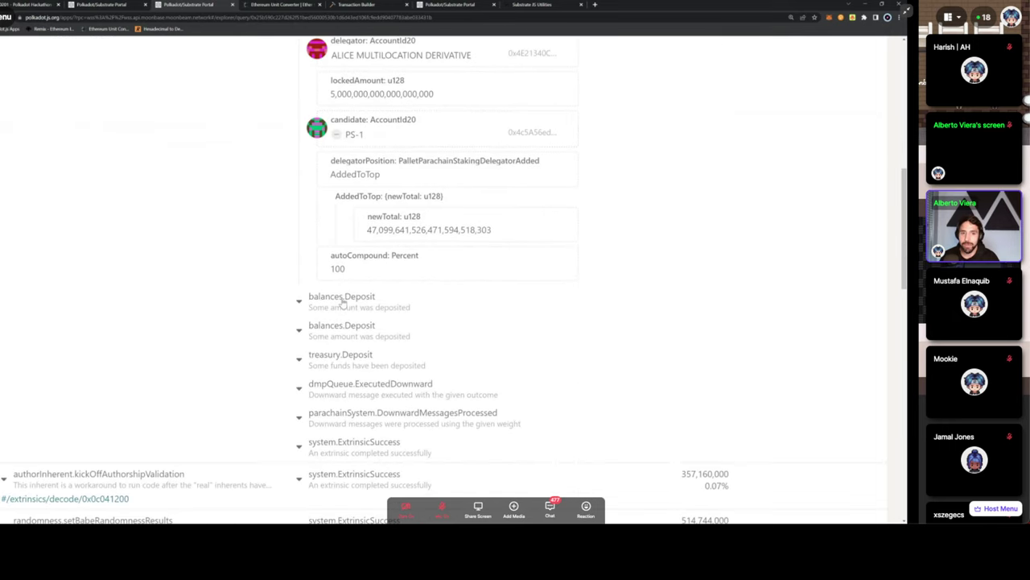
left_click(346, 301)
scroll(348, 378, "down", 1)
left_click(351, 388)
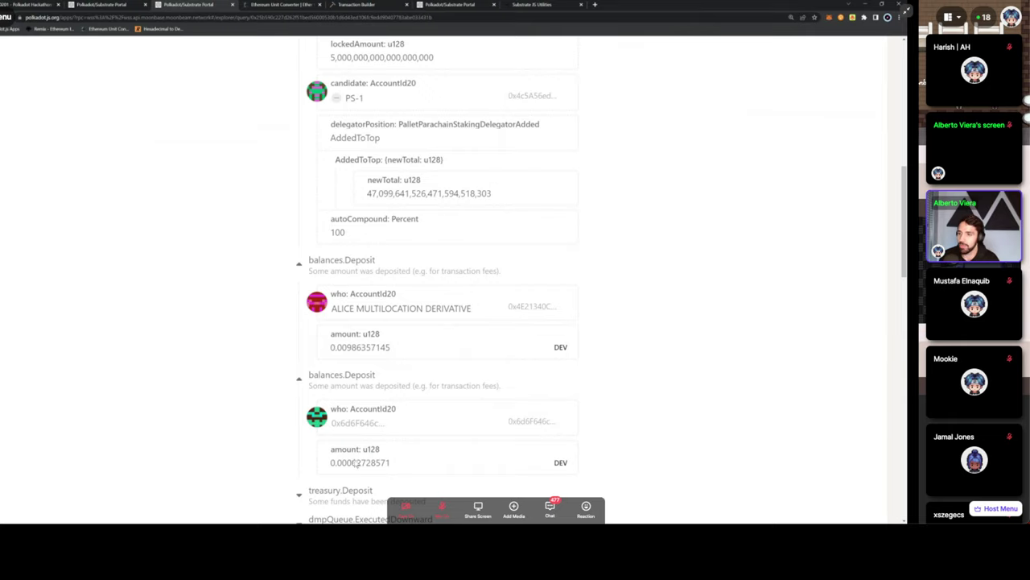
Review the remaining events of the setValidationData extrinsic, highlight the parachainStaking.Delegation event and reload the block details
scroll(361, 453, "down", 1)
scroll(361, 452, "down", 2)
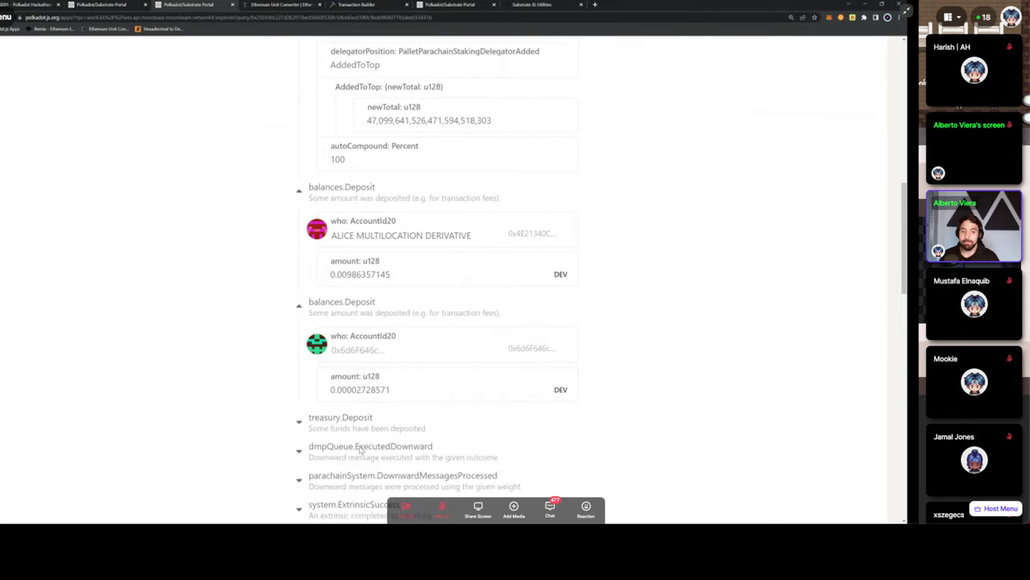
scroll(359, 458, "down", 1)
scroll(360, 424, "up", 3)
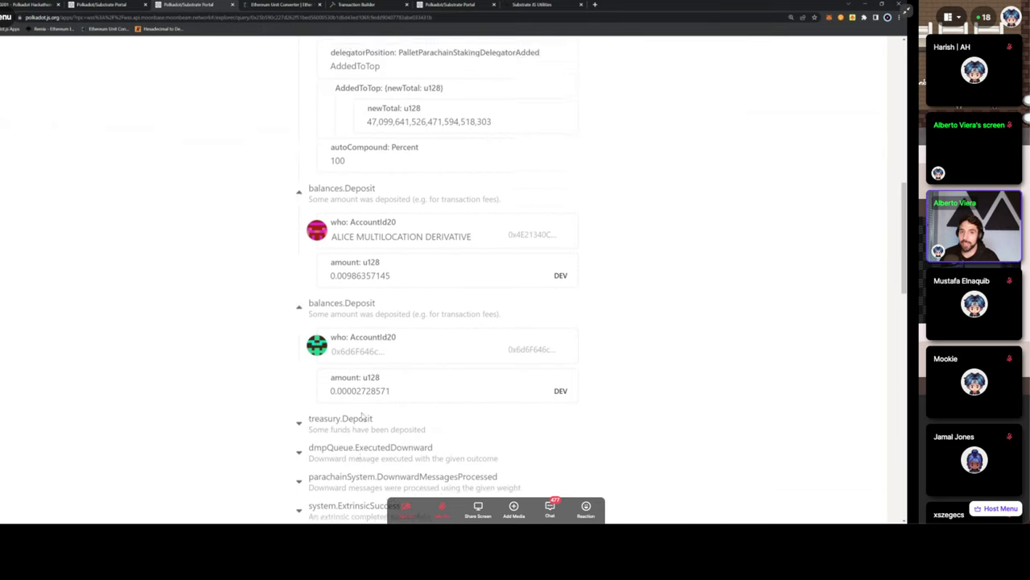
scroll(362, 414, "up", 5)
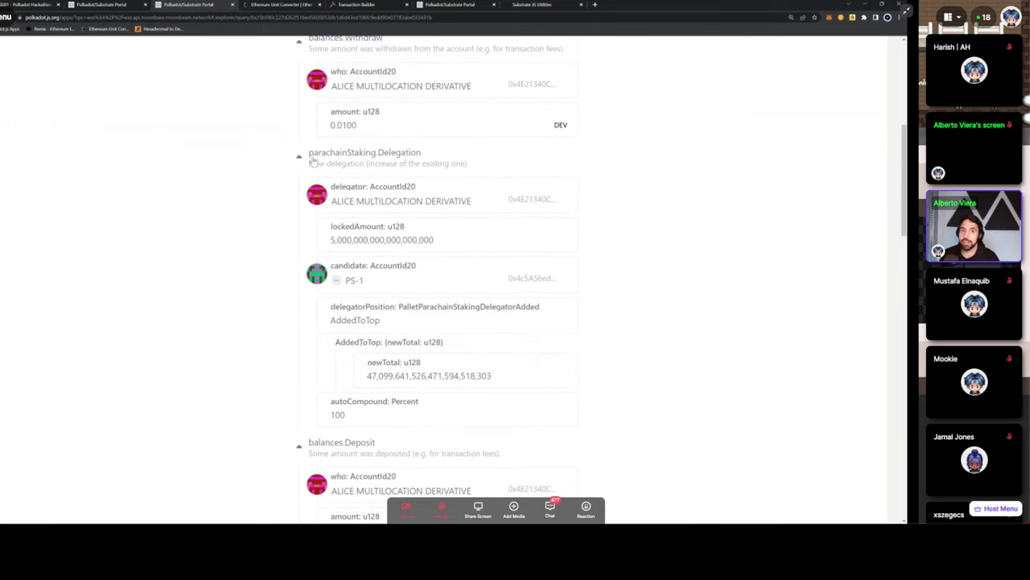
left_click_drag(307, 153, 449, 171)
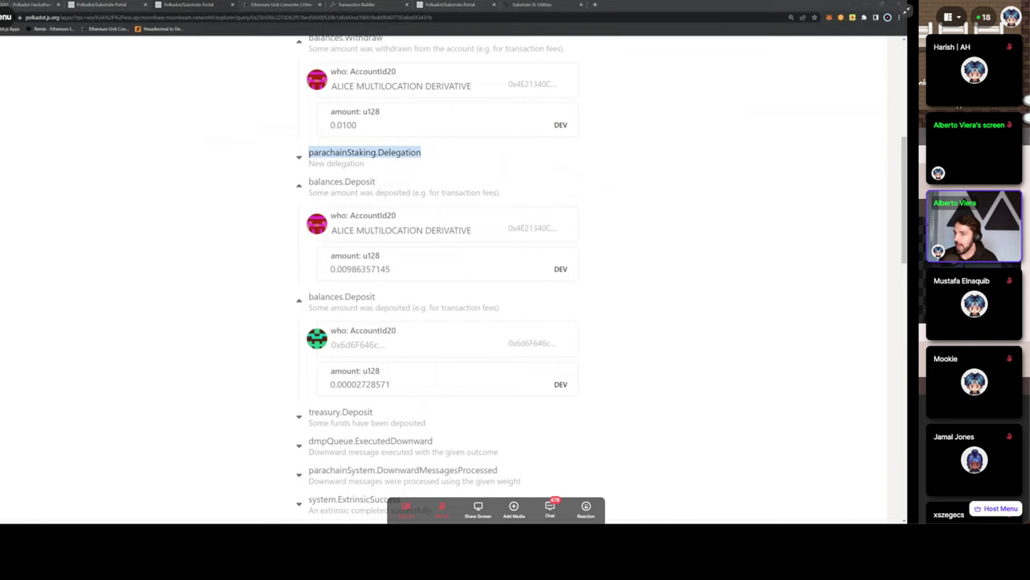
key("F5")
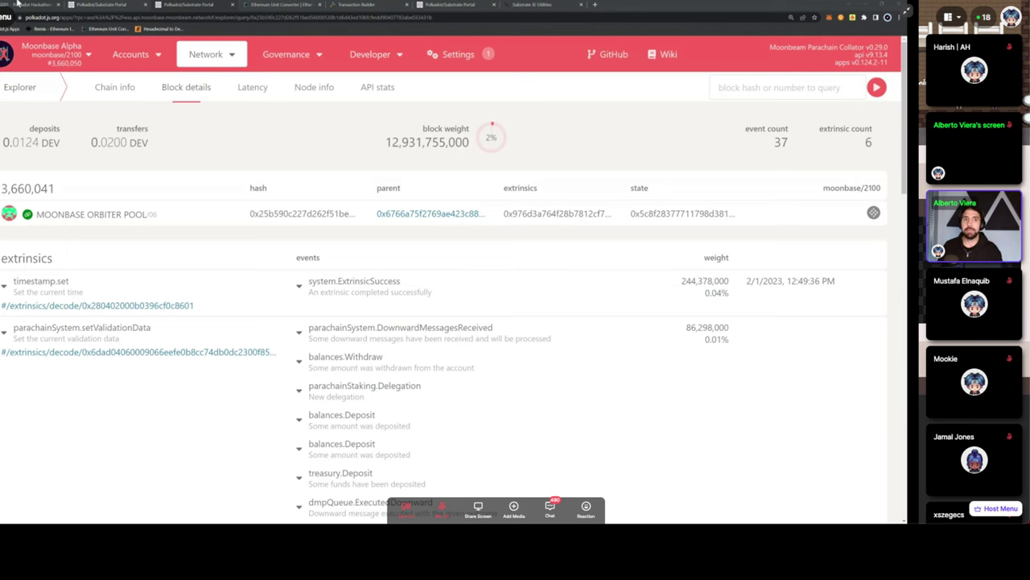
Switch to the Google Slides presentation and examine the descendOrigin instruction and its x1 junction on the MultiLocation Derivative Account slide
left_click(18, 4)
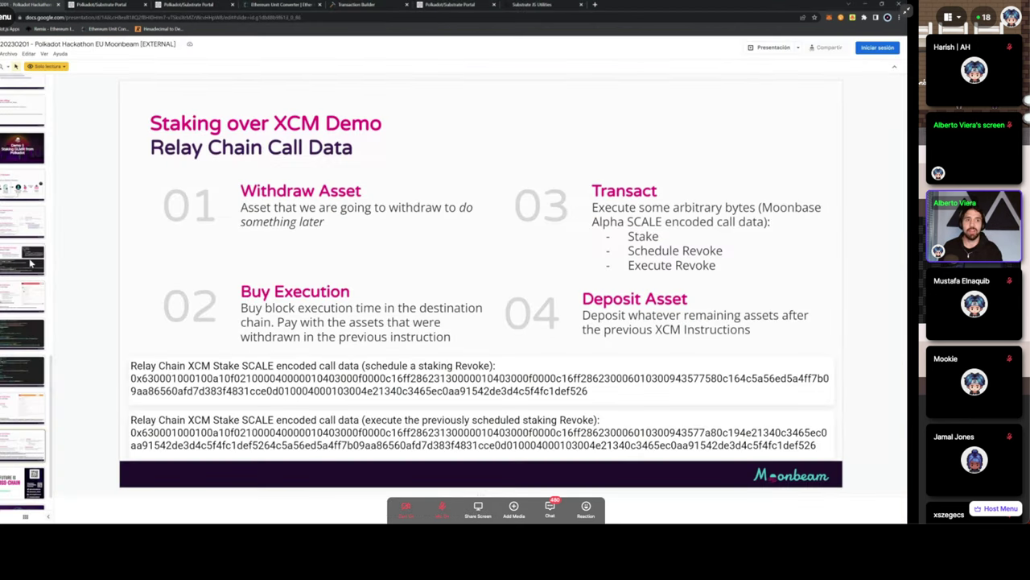
left_click(30, 262)
left_click_drag(818, 227, 538, 120)
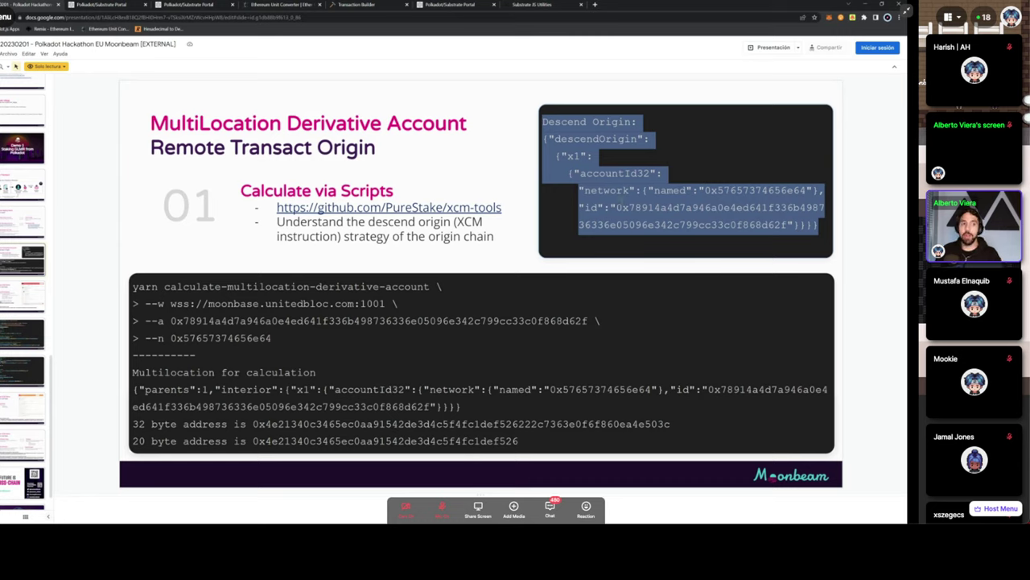
left_click_drag(819, 226, 543, 139)
left_click(559, 139)
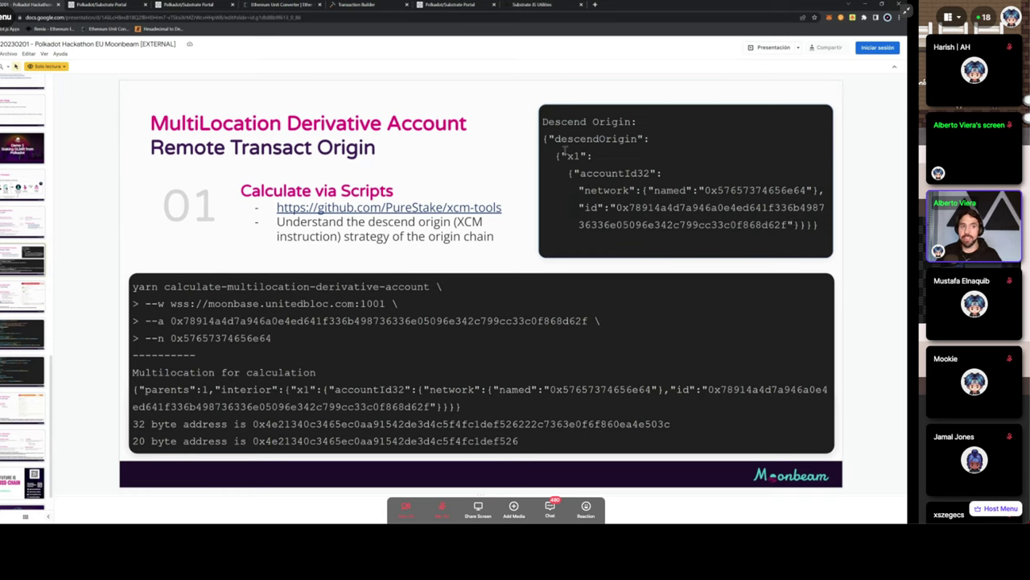
left_click_drag(561, 155, 596, 156)
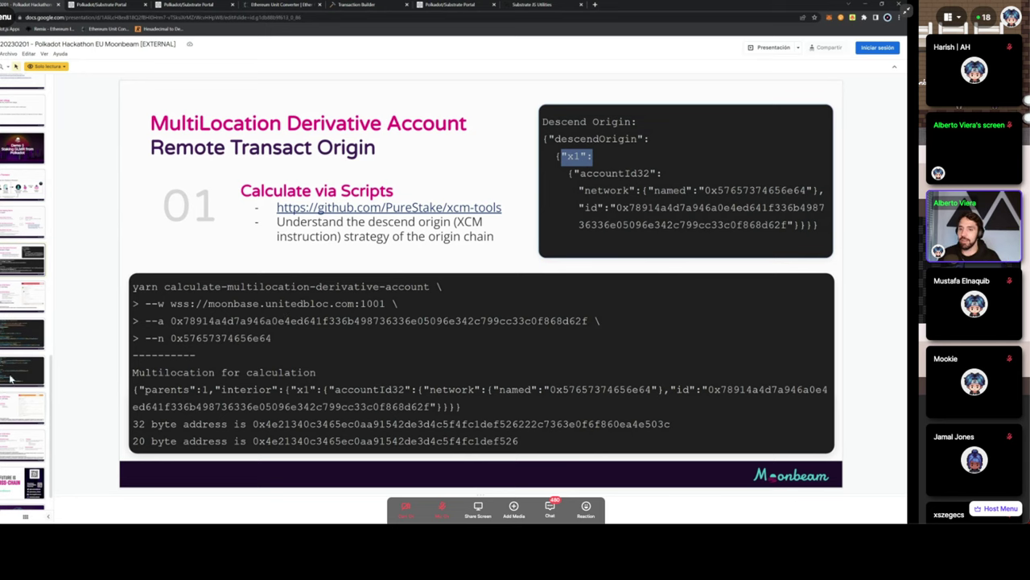
Show the Polkadot.js script slide and examine the code querying the collator candidate's delegation counts
key("Down")
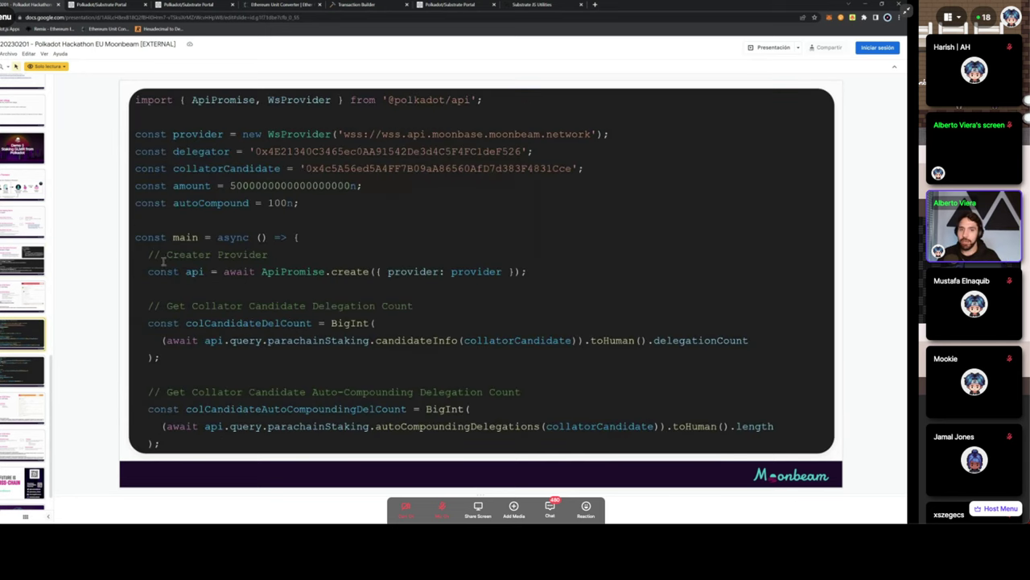
left_click_drag(165, 256, 554, 414)
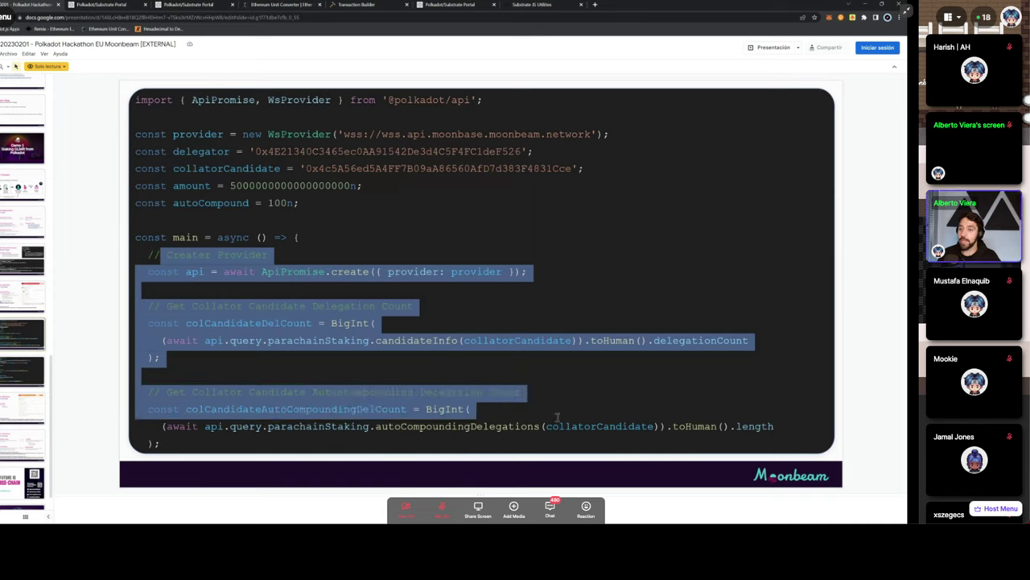
left_click(379, 306)
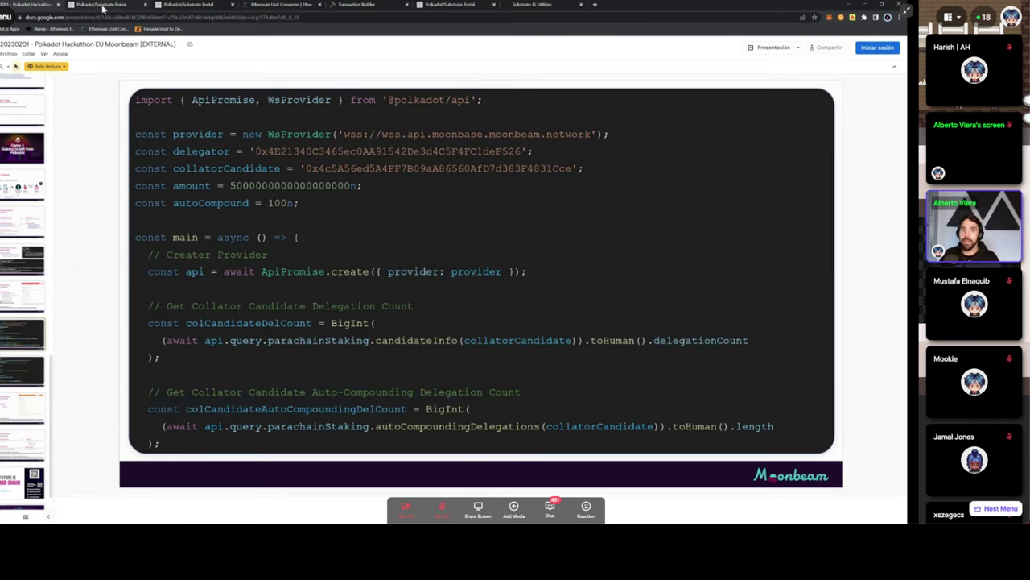
Switch to the Moonbase relay chain explorer, open the block containing the xcmPallet.Sent event and inspect its xcmPallet.send extrinsic
key("ctrl+Tab")
scroll(486, 217, "up", 15)
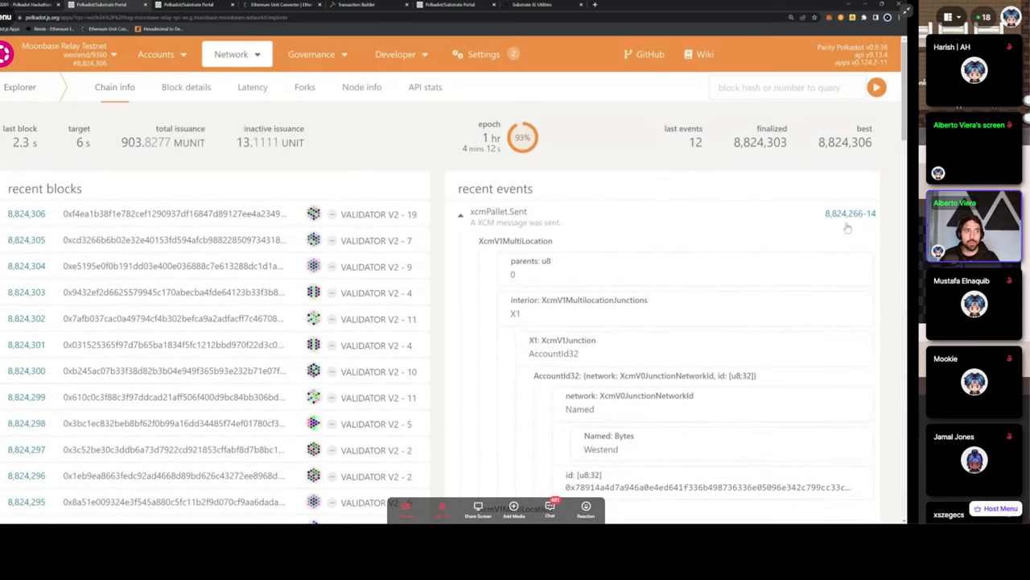
left_click(847, 216)
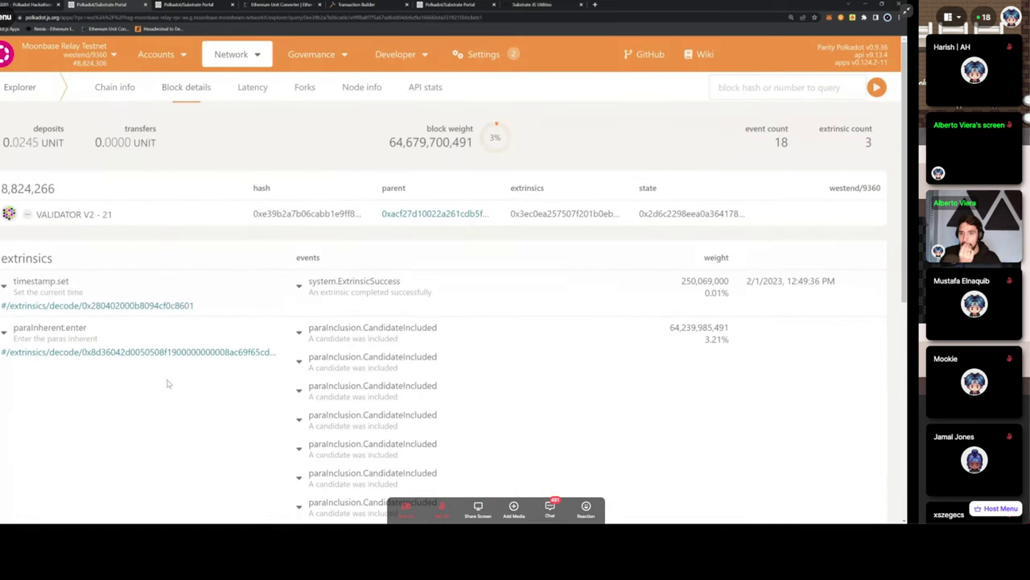
scroll(166, 380, "down", 3)
scroll(79, 331, "down", 2)
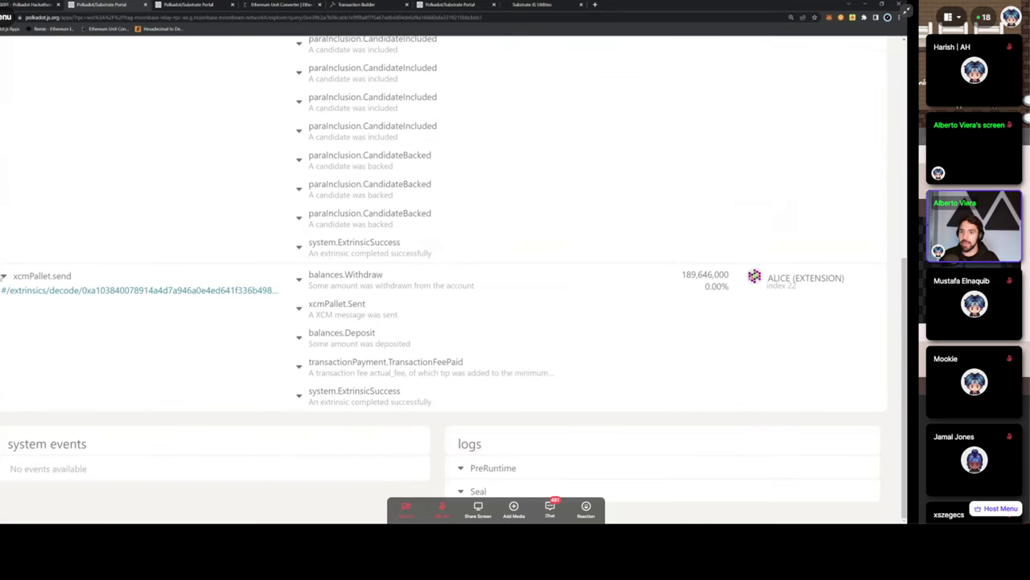
left_click(3, 276)
left_click(3, 276)
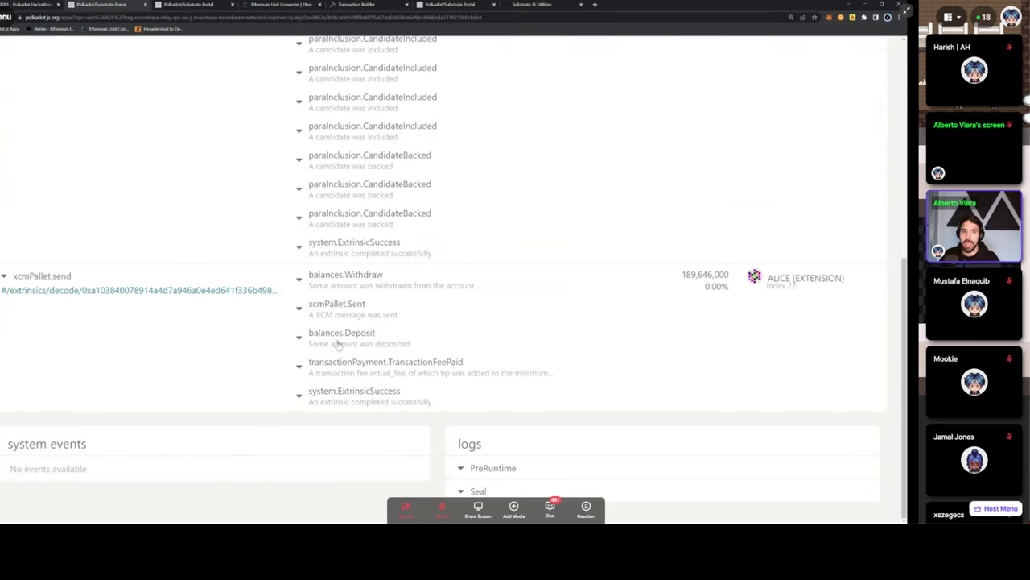
Briefly view the xcmPallet.Sent event, then expand the system.ExtrinsicSuccess and TransactionFeePaid events to examine the dispatch info and fee
left_click(354, 315)
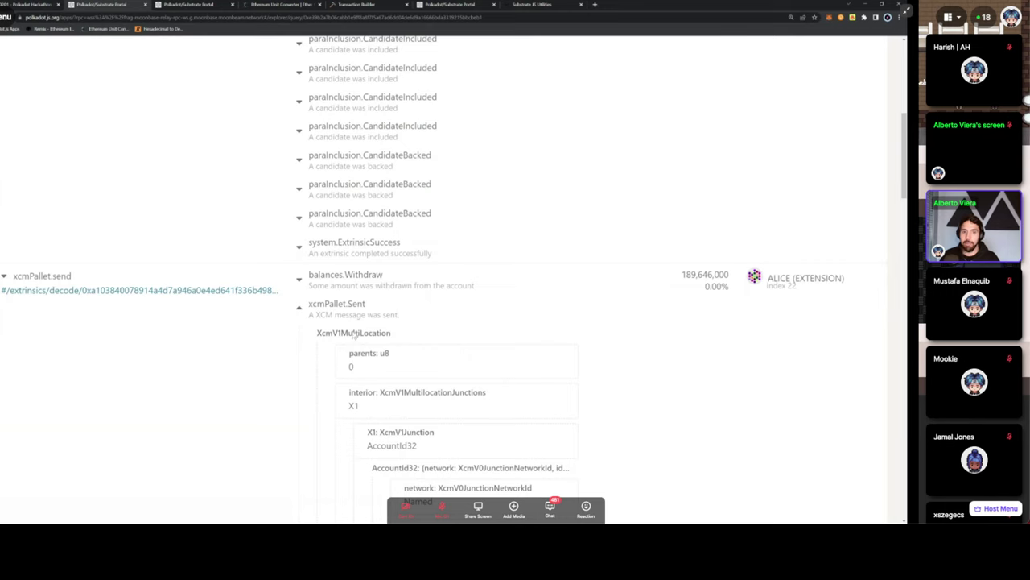
scroll(354, 317, "down", 2)
left_click(348, 177)
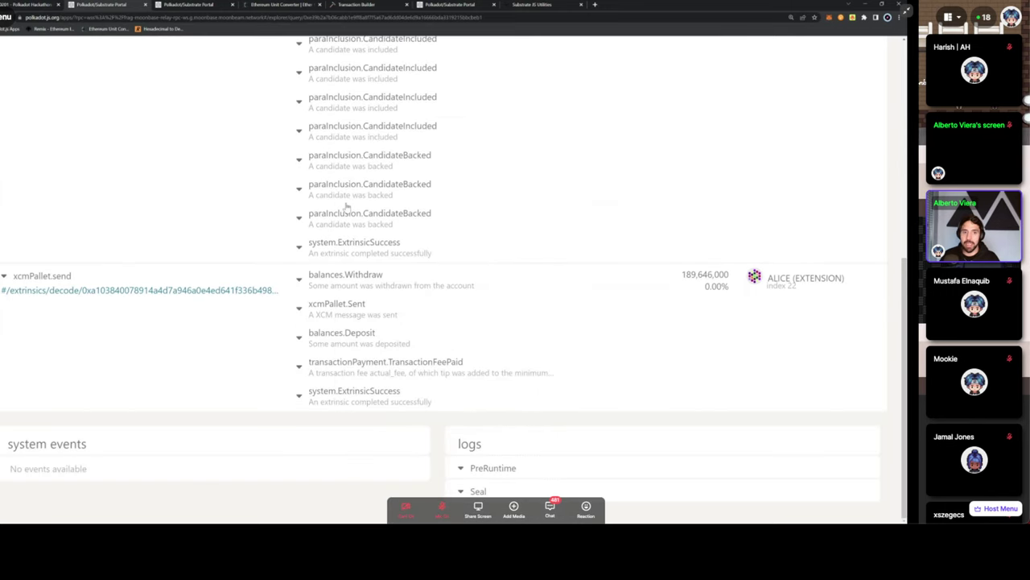
left_click(358, 397)
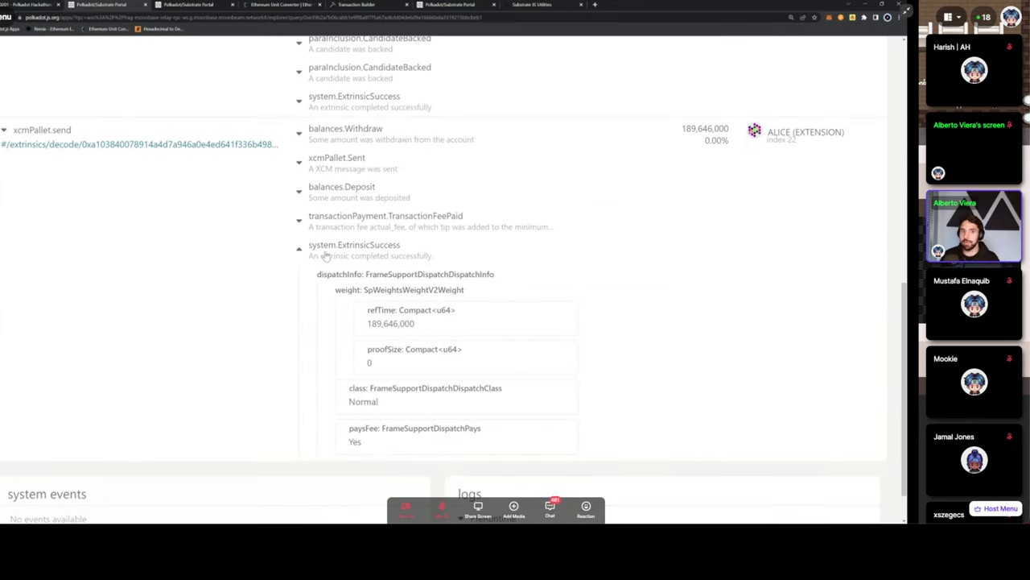
left_click(337, 227)
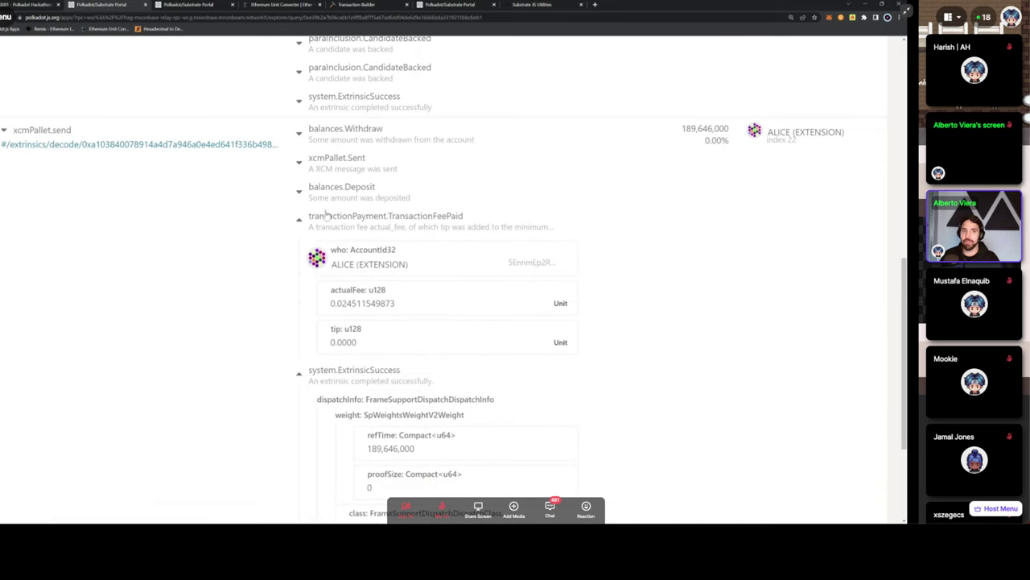
Expand the xcmPallet.Sent event again and examine its origin, XCM instructions and deposit beneficiary
left_click(329, 168)
scroll(398, 372, "down", 12)
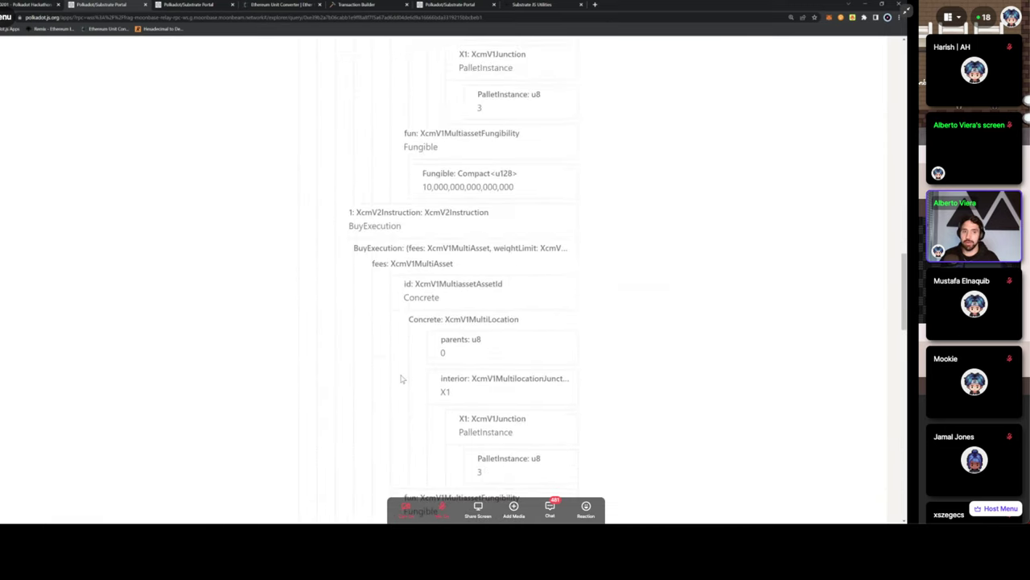
scroll(400, 378, "down", 15)
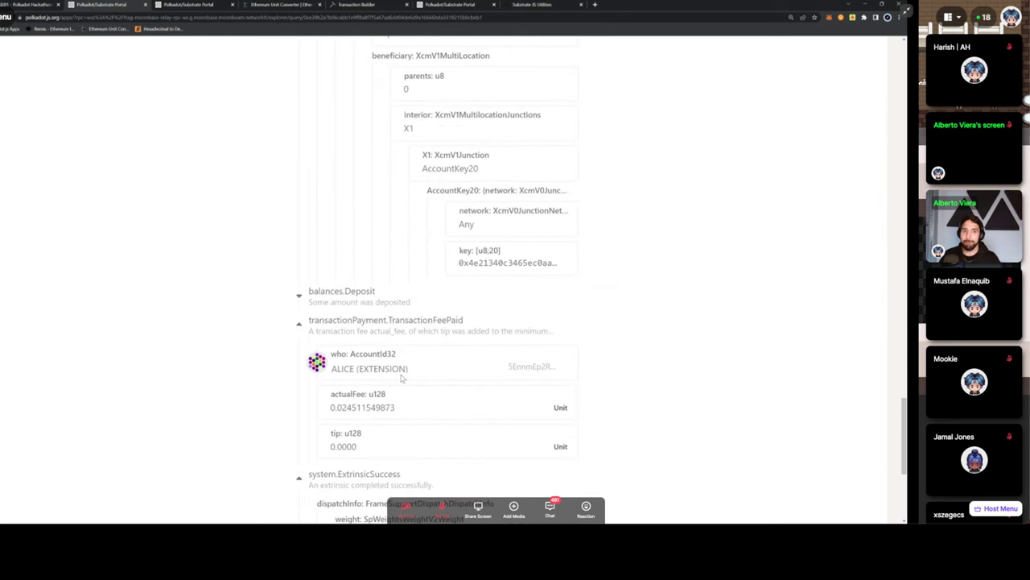
scroll(378, 368, "down", 3)
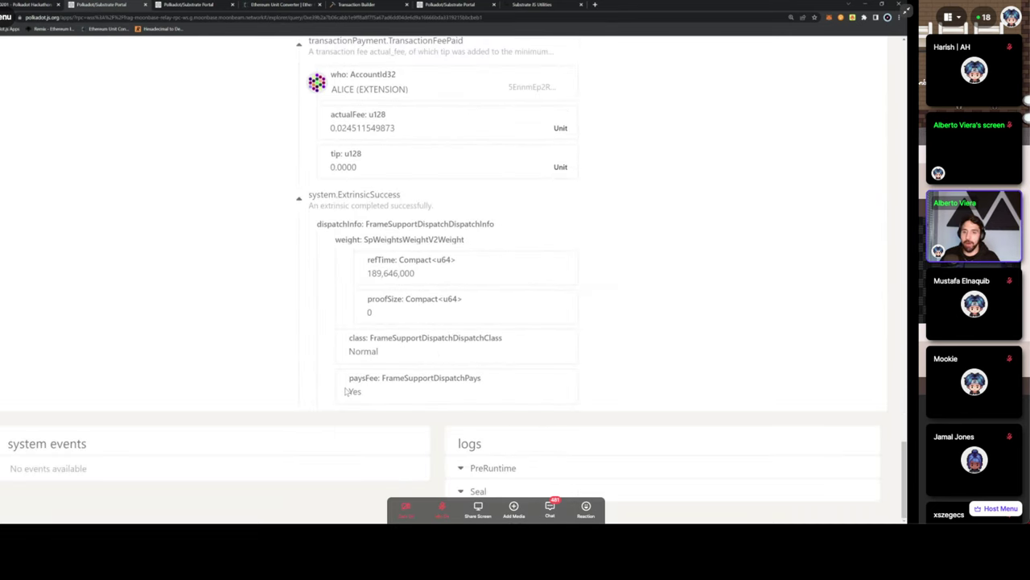
scroll(348, 385, "up", 3)
scroll(348, 385, "up", 15)
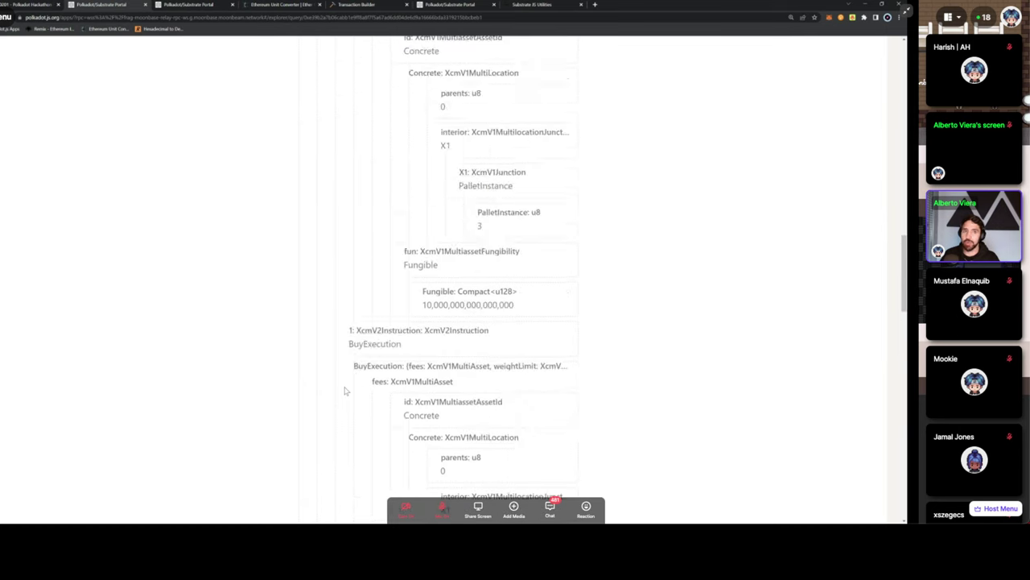
scroll(346, 391, "up", 10)
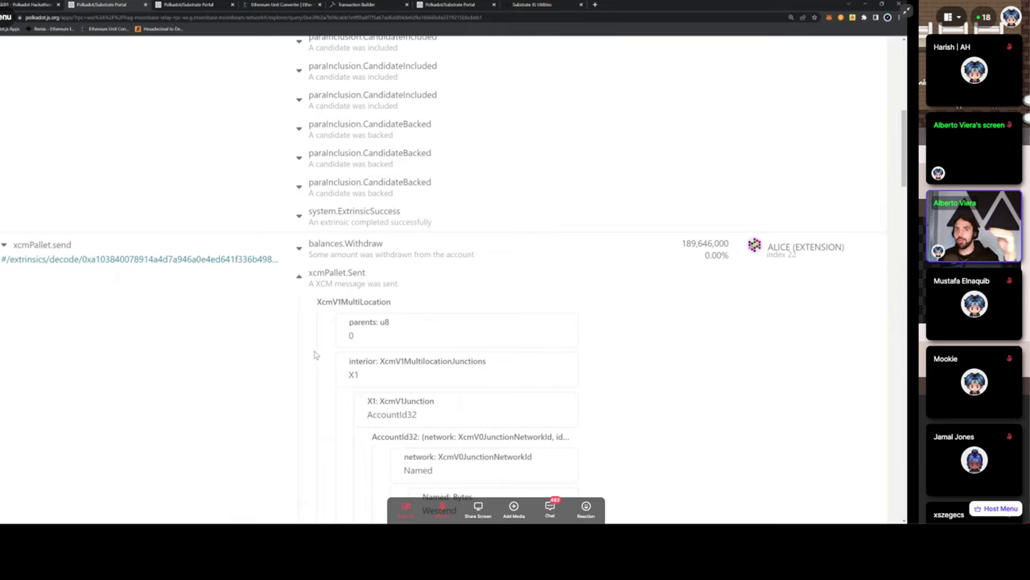
Search the web for "polkadot js sdk" in a new tab and open the polkadot{.js} API overview
left_click(598, 6)
type("polkadot.js")
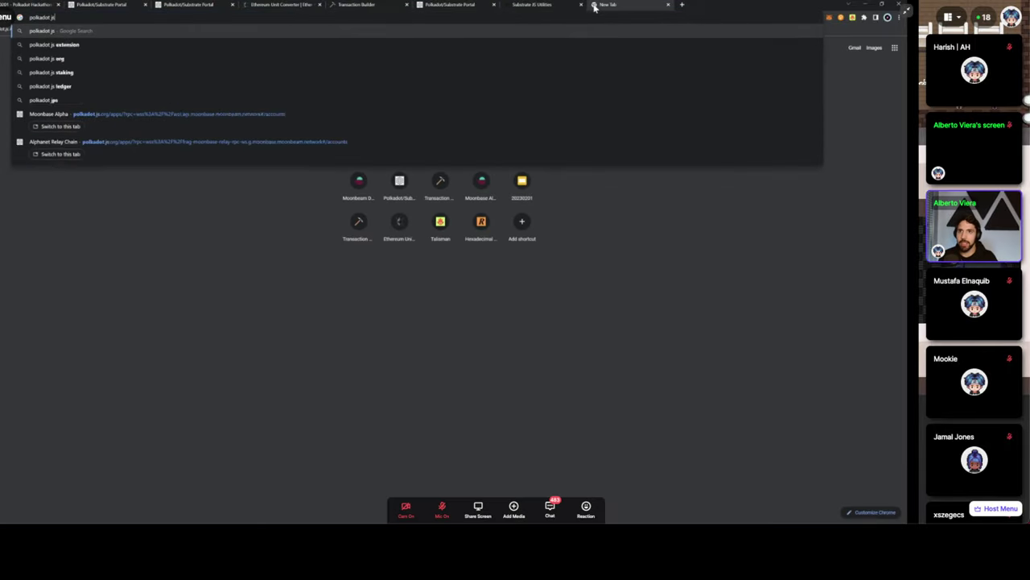
type(" sdk")
key("Return")
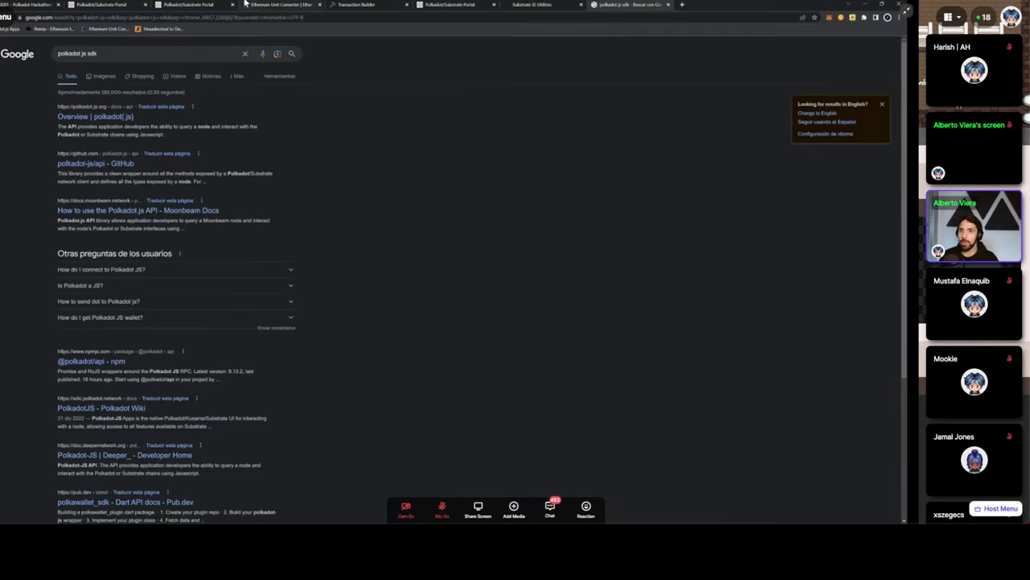
left_click(98, 116)
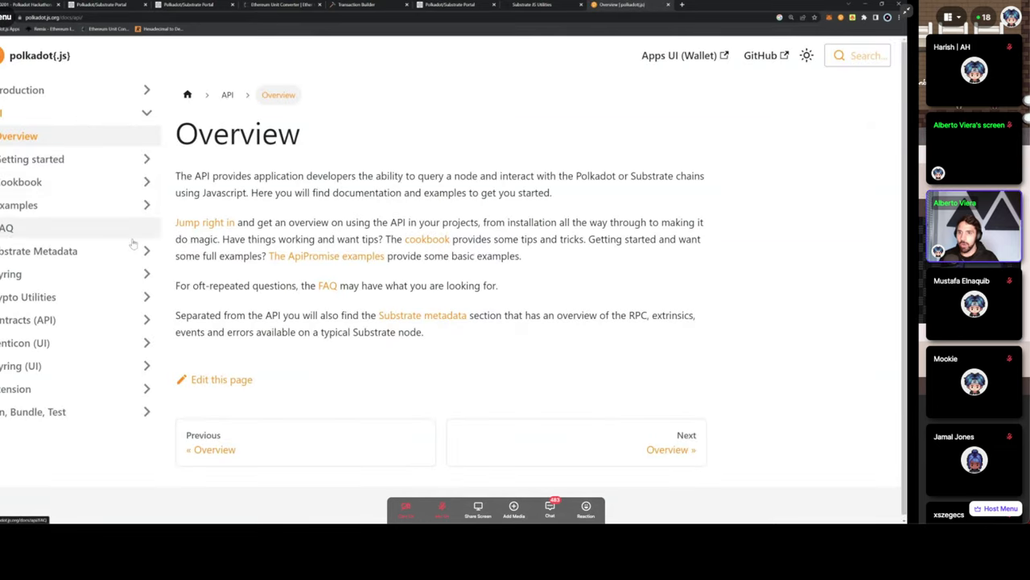
Open the Transactions page in the API's Getting started documentation and read through how signAndSend works
left_click(146, 160)
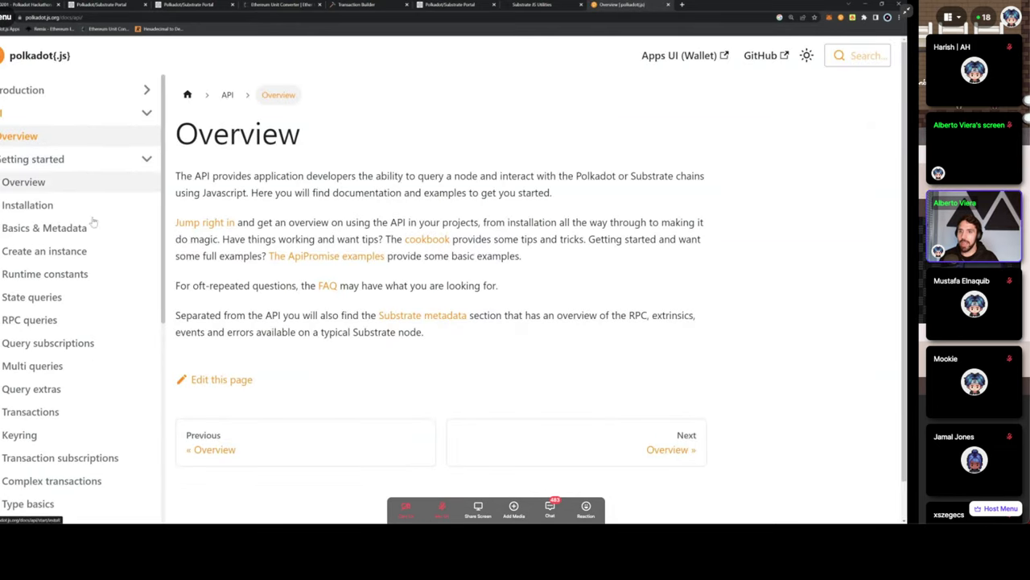
left_click(29, 412)
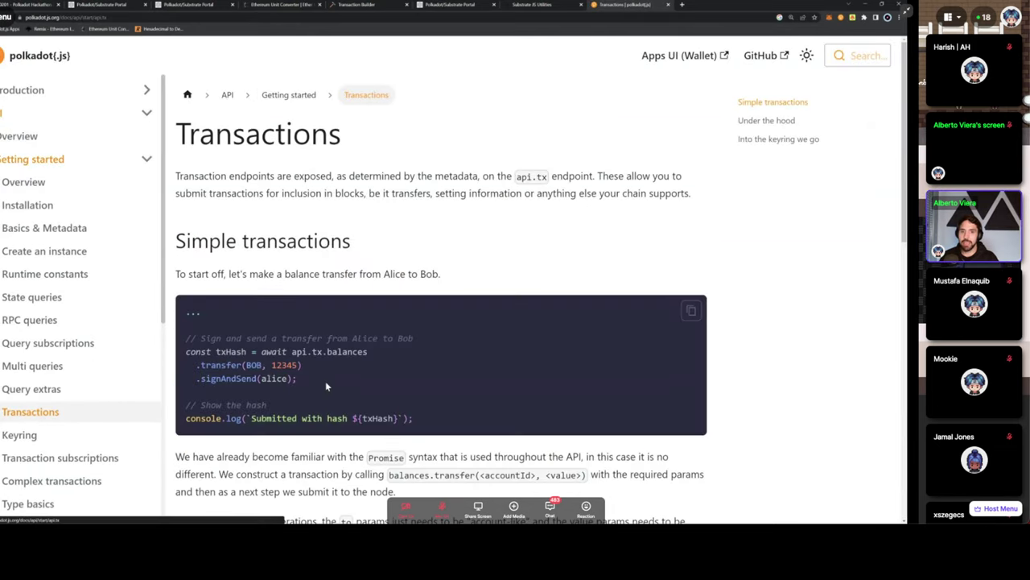
scroll(326, 386, "down", 10)
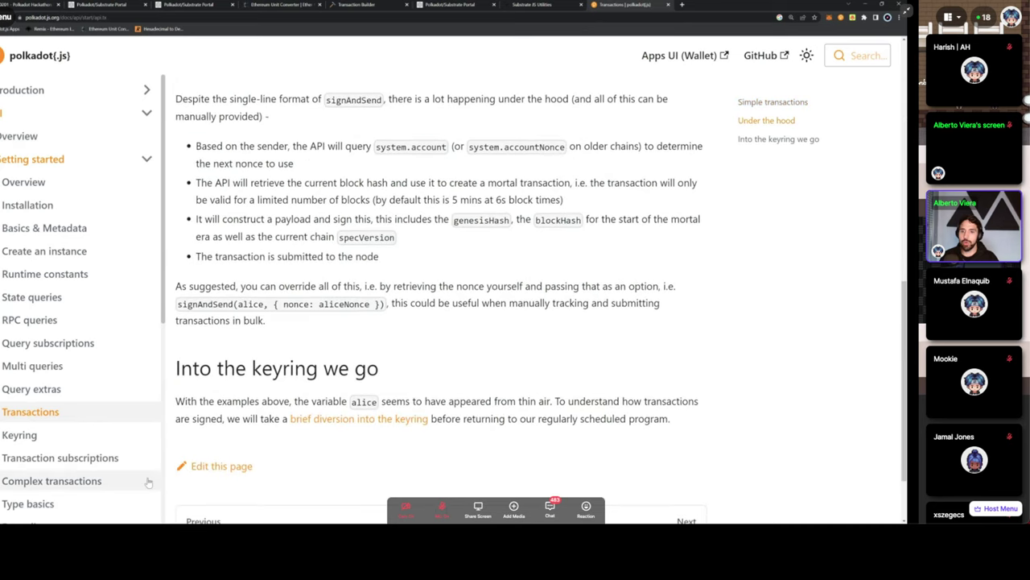
Open the Transaction subscriptions documentation and highlight the signAndSend callback and its status logging line in the example
left_click(60, 457)
scroll(196, 263, "down", 3)
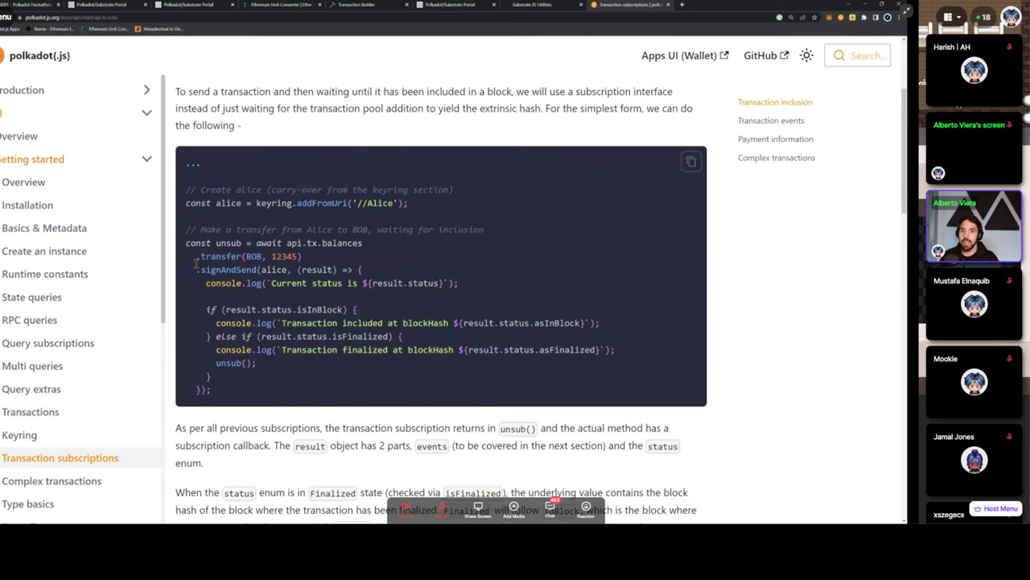
left_click_drag(195, 263, 341, 384)
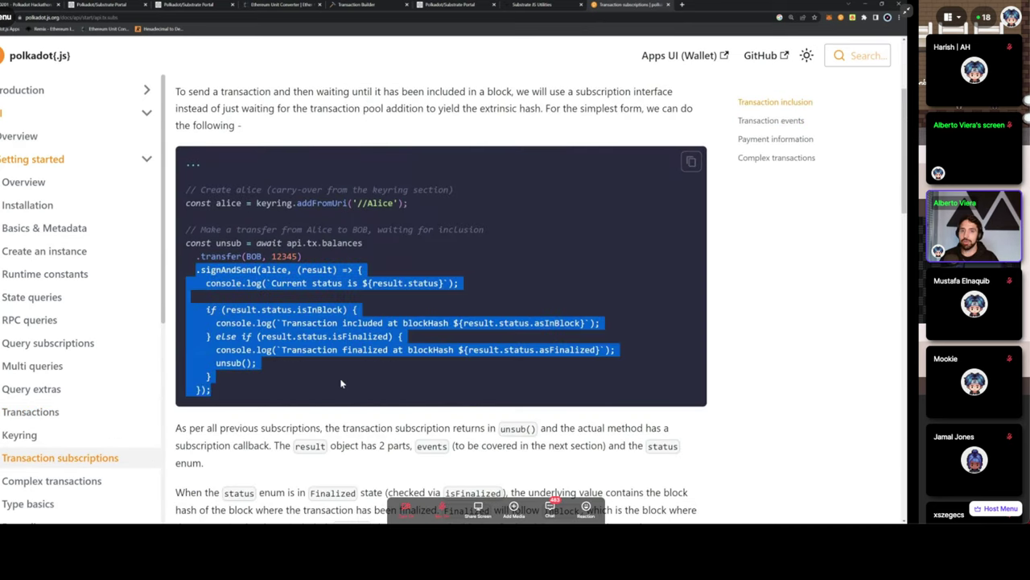
left_click(250, 283)
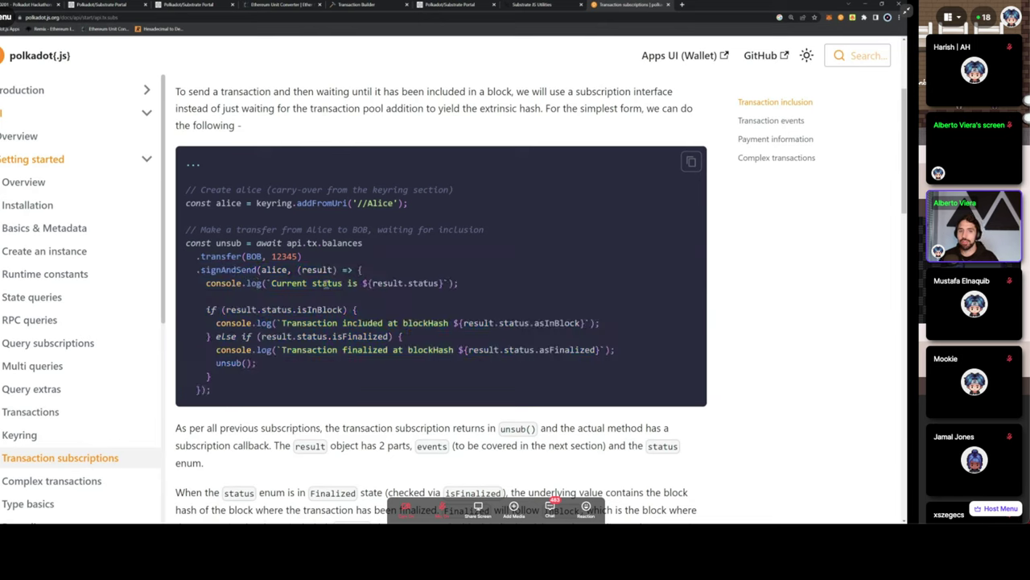
left_click_drag(303, 283, 453, 283)
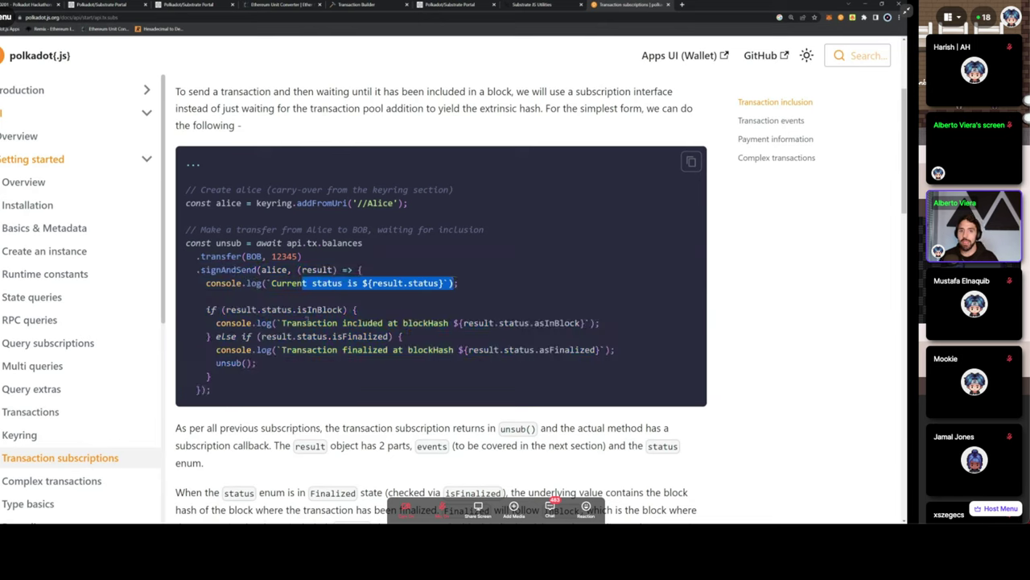
Highlight the block-inclusion and finalization logging lines in the transaction subscription example
left_click_drag(283, 323, 447, 323)
triple_click(337, 350)
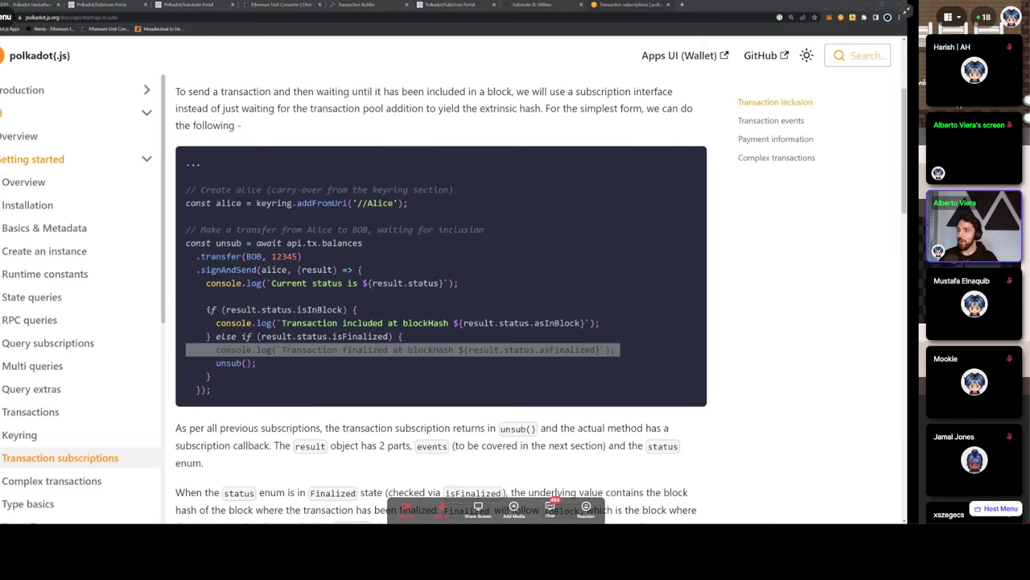
Switch to the Moonbase Alpha portal and open its address book of saved contacts
left_click(117, 5)
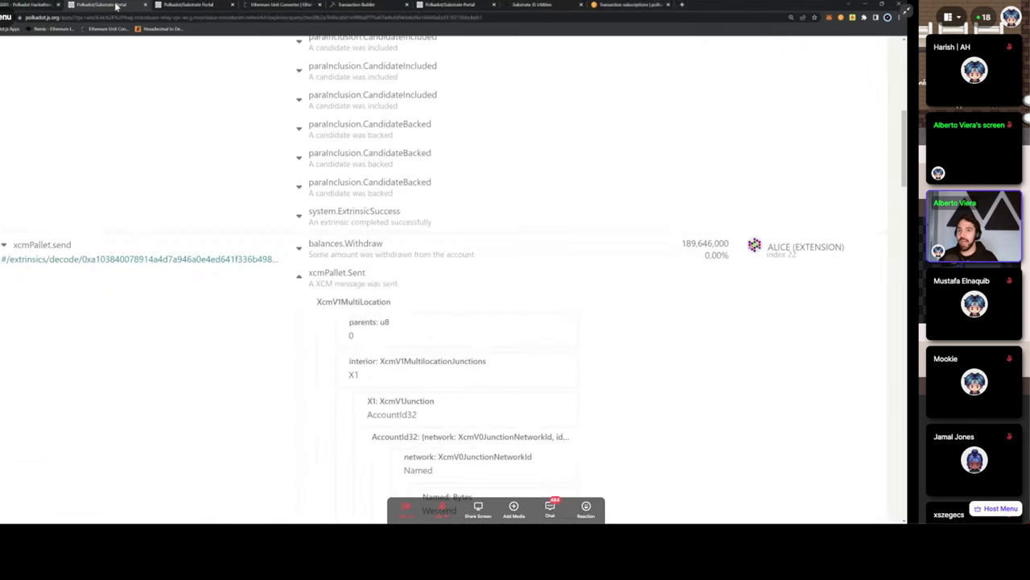
left_click(188, 5)
mouse_move(148, 70)
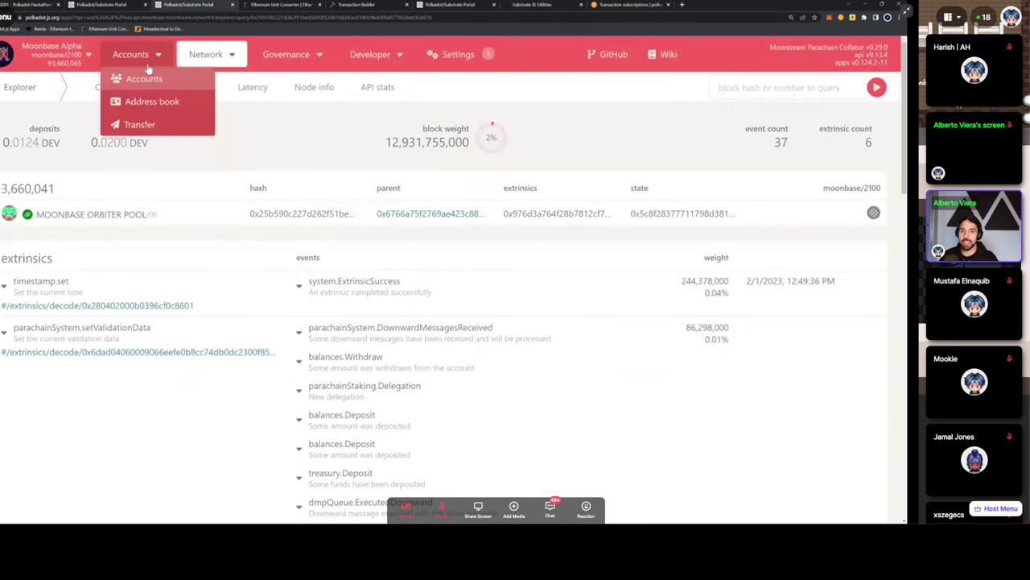
left_click(148, 70)
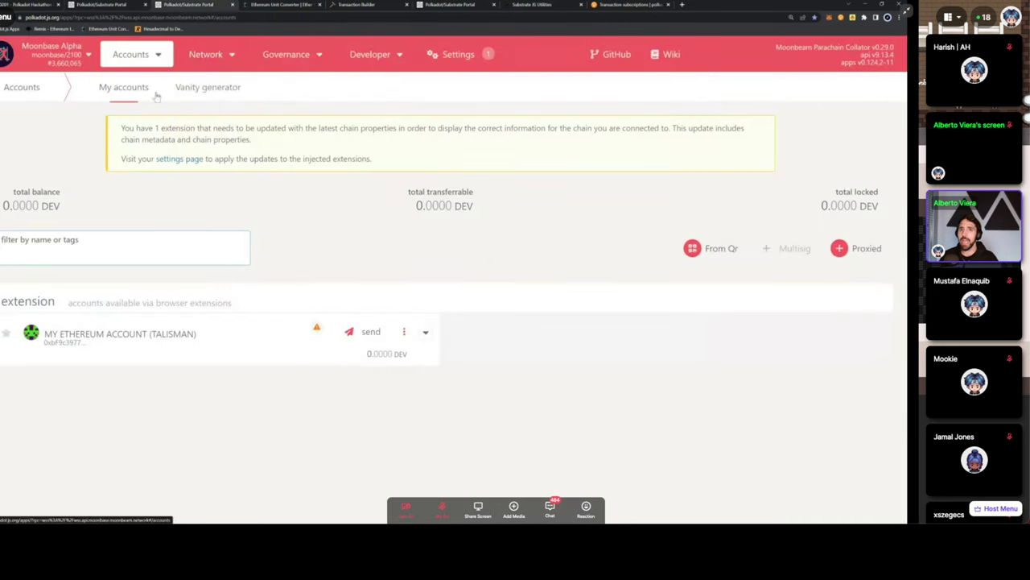
mouse_move(209, 105)
mouse_move(153, 58)
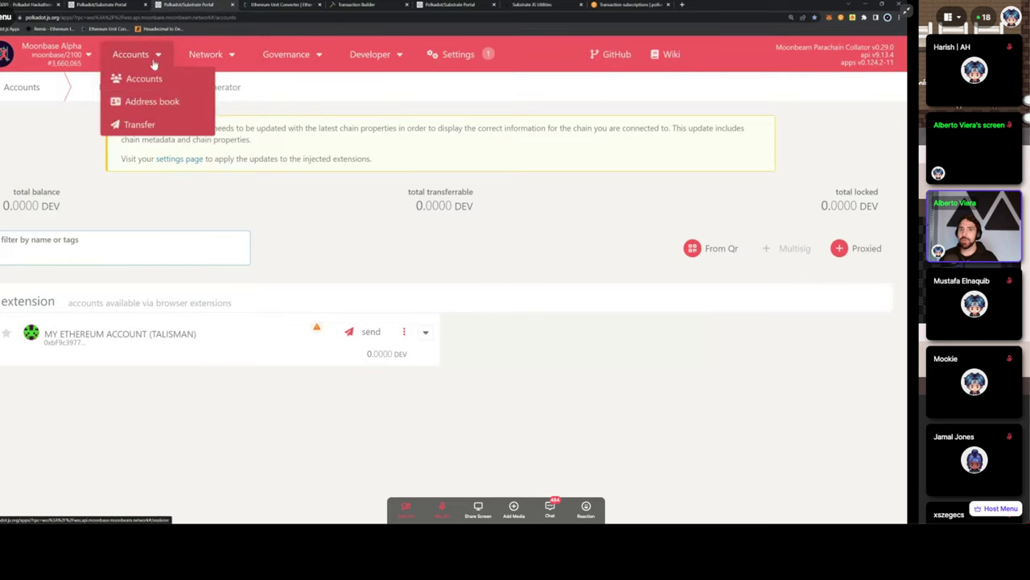
left_click(155, 103)
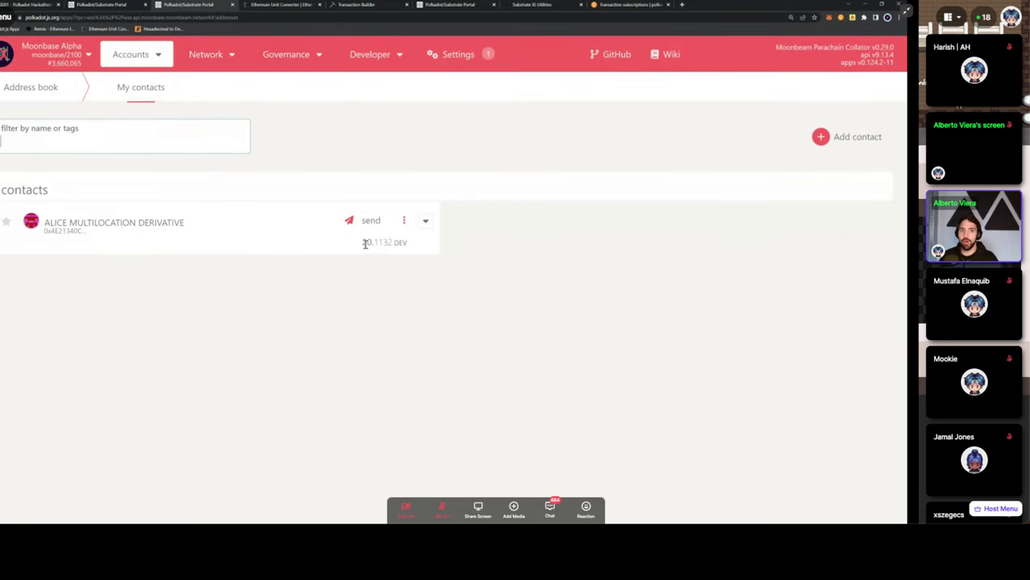
Expand the multilocation derivative contact's balance details and highlight its locked and transferrable amounts
left_click(424, 229)
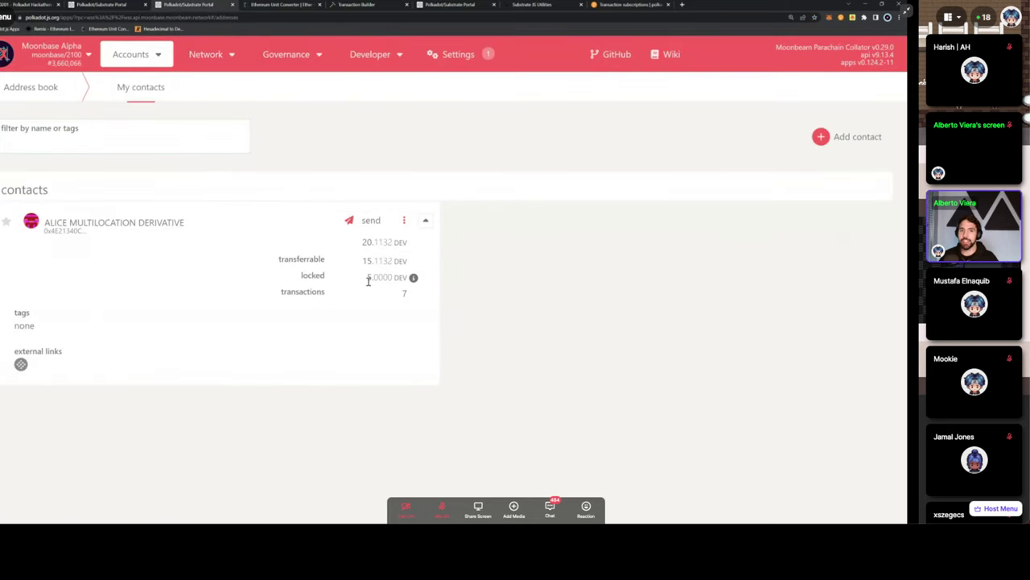
left_click_drag(368, 280, 409, 261)
left_click(368, 260)
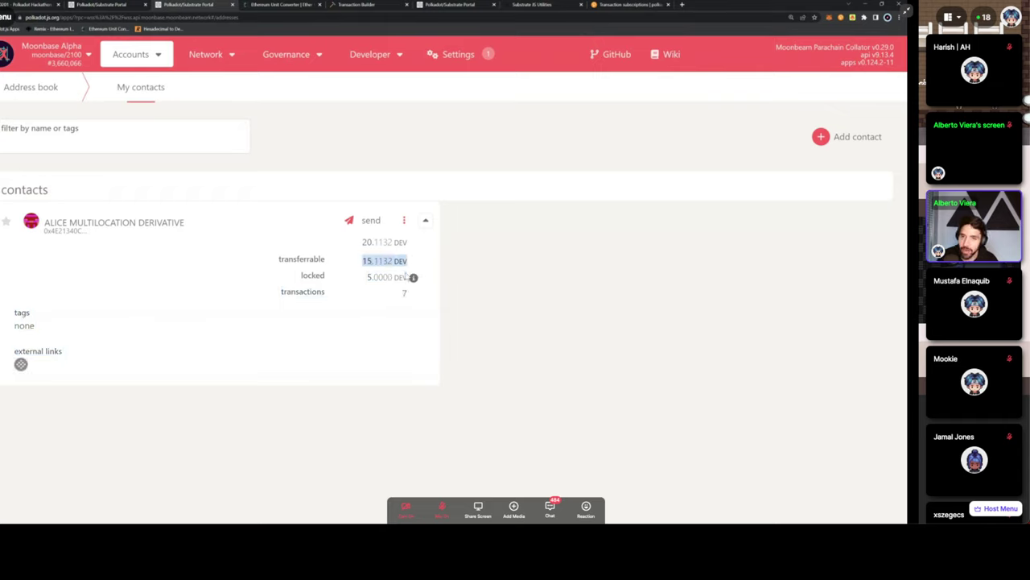
Return to the My accounts page and highlight the DEV balance of the Talisman Ethereum account
mouse_move(130, 53)
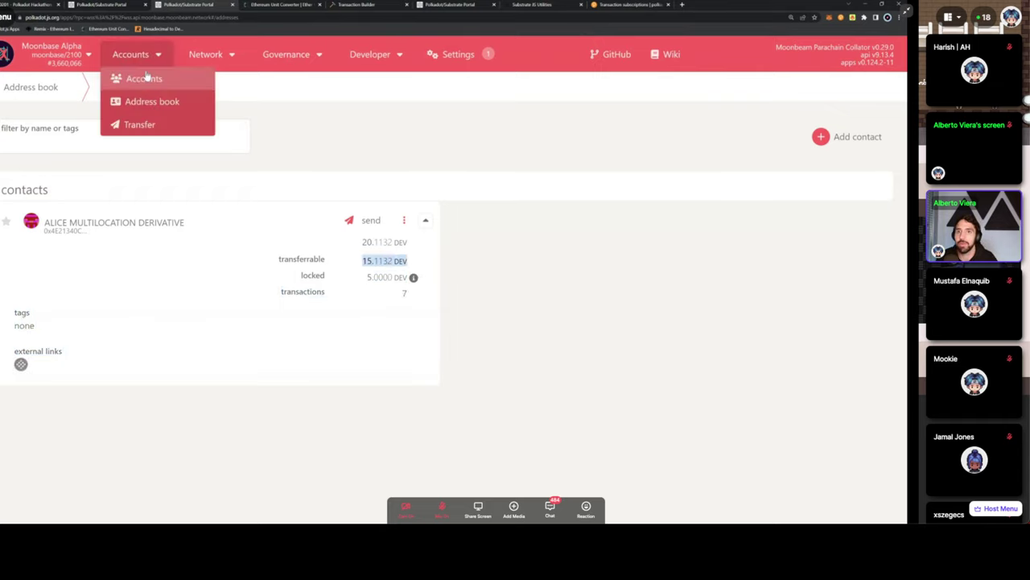
left_click(135, 76)
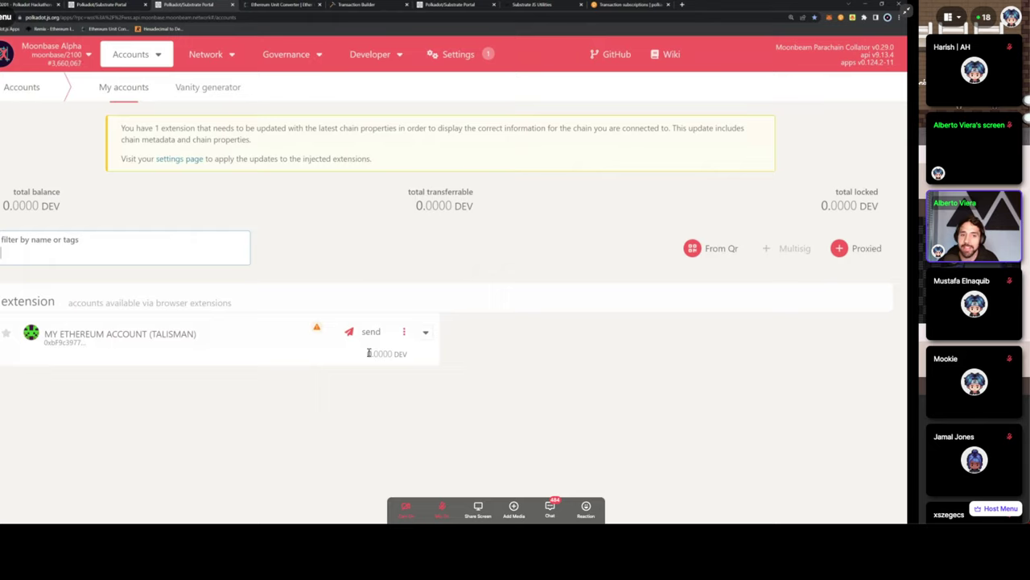
left_click_drag(369, 353, 428, 359)
left_click(302, 402)
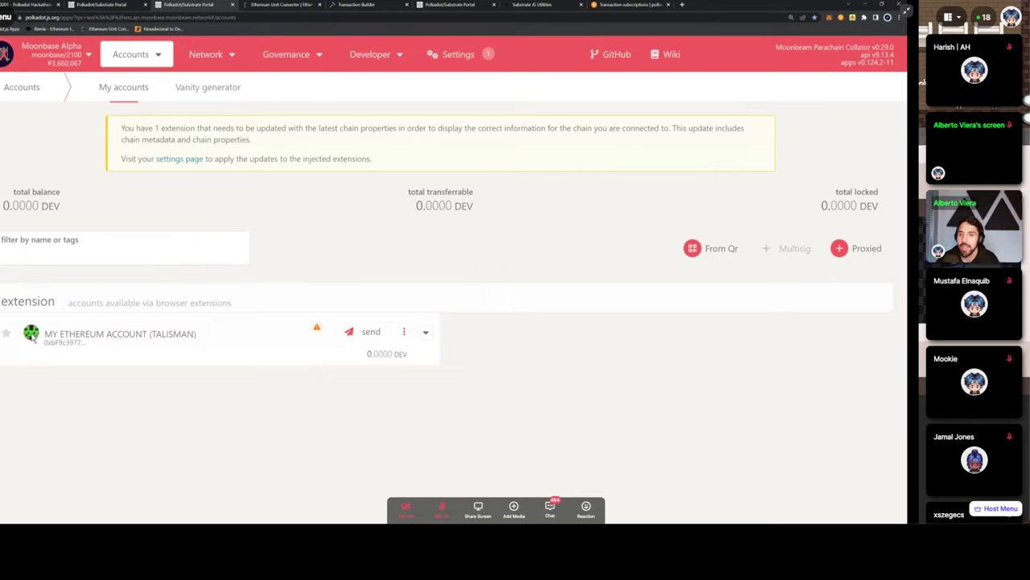
Open the Extrinsics submission page on Moonbase Alpha and browse the list of pallets for the call
mouse_move(369, 54)
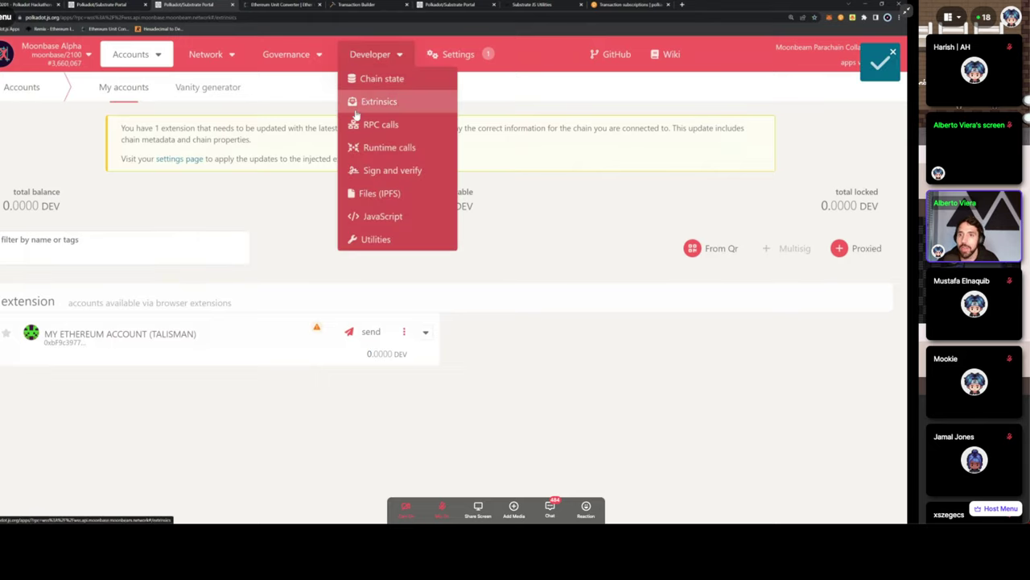
left_click(356, 110)
left_click(106, 184)
scroll(97, 252, "up", 5)
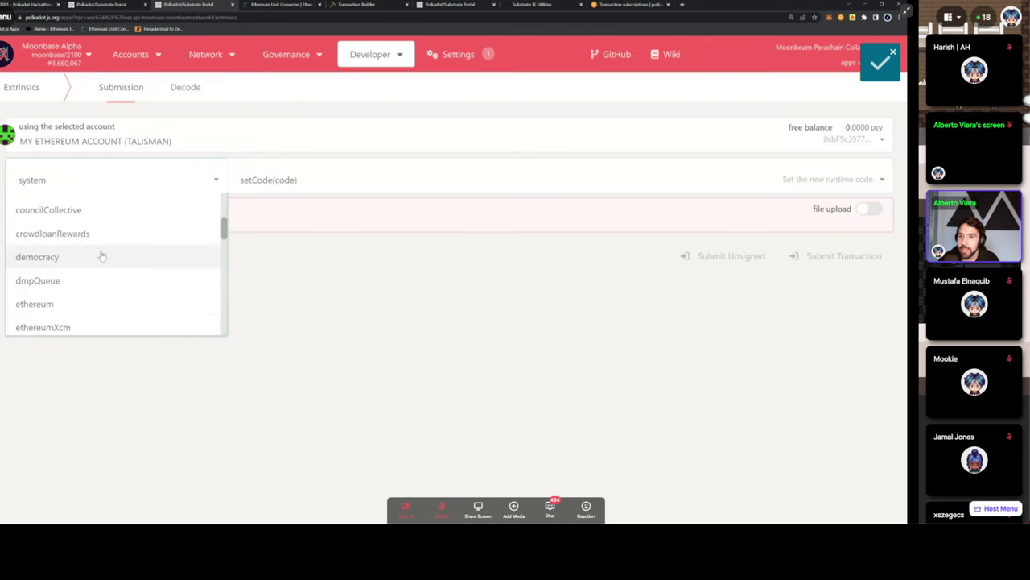